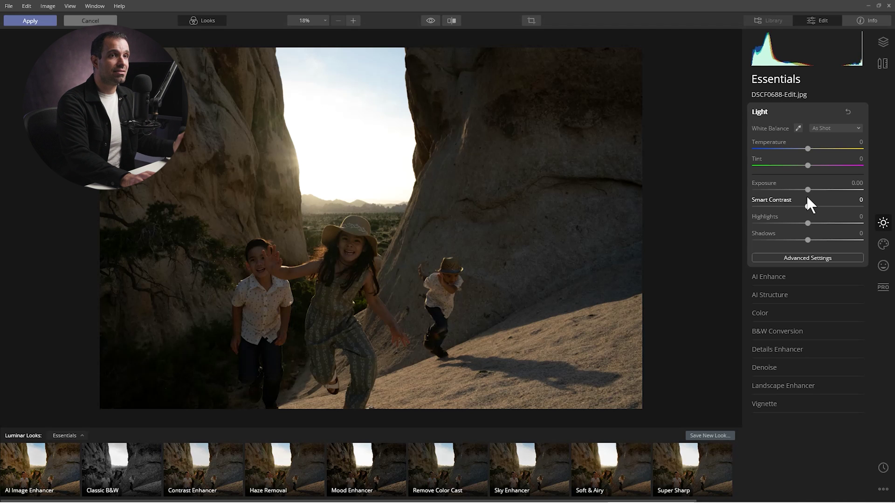
- Set Exposure 2.02, Highlights -25, Shadows 39 and Smart Contrast 16, leaving Temperature at 0
{"action": "left_click_drag", "start_coordinate": [808, 190], "coordinate": [829, 189]}
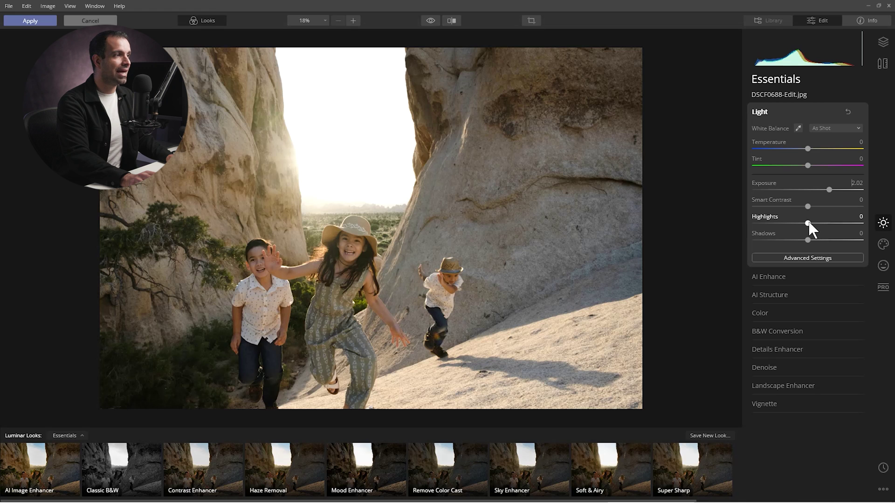
{"action": "mouse_move", "coordinate": [802, 224]}
{"action": "left_mouse_down"}
{"action": "mouse_move", "coordinate": [812, 224]}
{"action": "mouse_move", "coordinate": [773, 225]}
{"action": "mouse_move", "coordinate": [809, 230]}
{"action": "mouse_move", "coordinate": [794, 232]}
{"action": "left_mouse_up"}
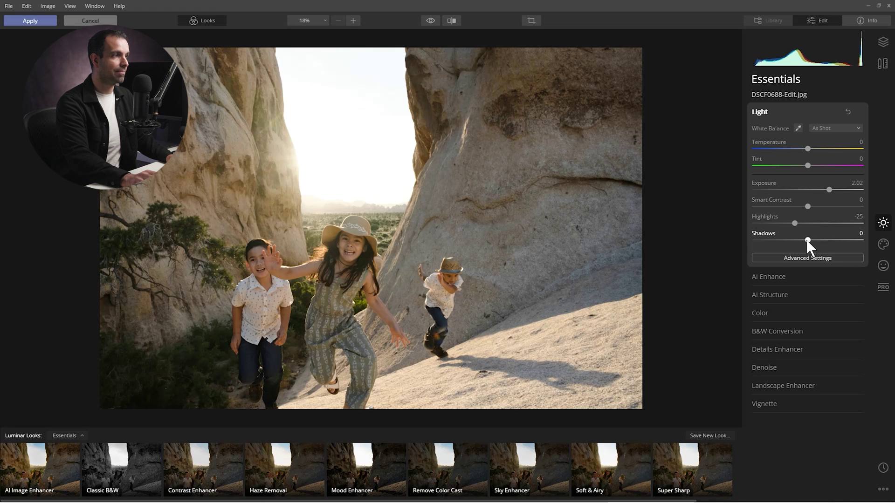
{"action": "left_click_drag", "start_coordinate": [807, 241], "coordinate": [815, 240]}
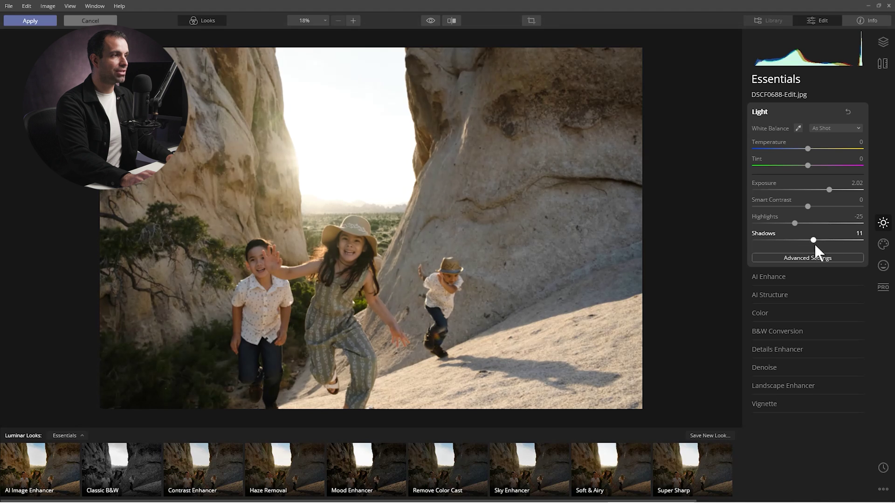
{"action": "left_click_drag", "start_coordinate": [829, 245], "coordinate": [828, 246]}
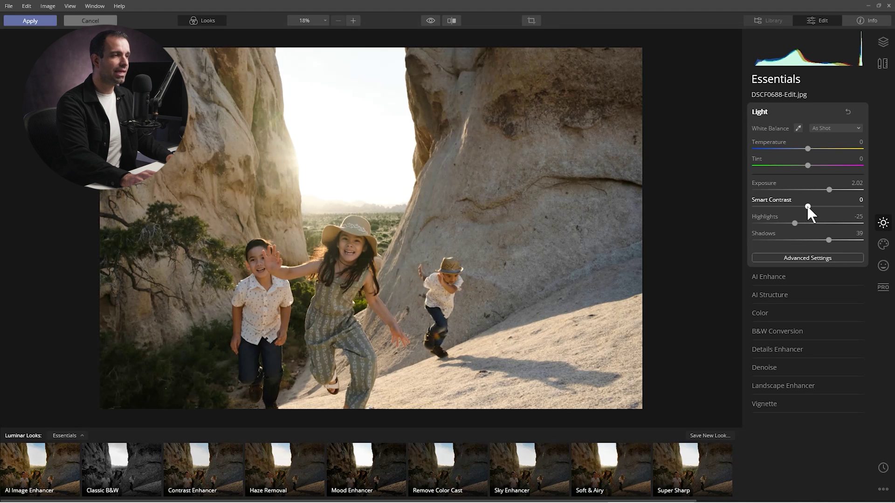
{"action": "mouse_move", "coordinate": [821, 208]}
{"action": "left_mouse_down"}
{"action": "mouse_move", "coordinate": [799, 207]}
{"action": "mouse_move", "coordinate": [815, 214]}
{"action": "left_mouse_up"}
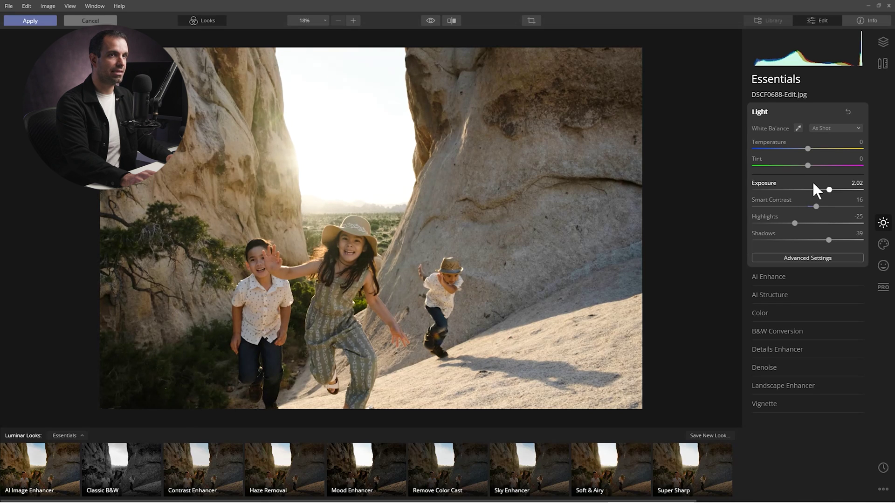
{"action": "left_click_drag", "start_coordinate": [808, 149], "coordinate": [792, 149]}
{"action": "double_click", "coordinate": [791, 149]}
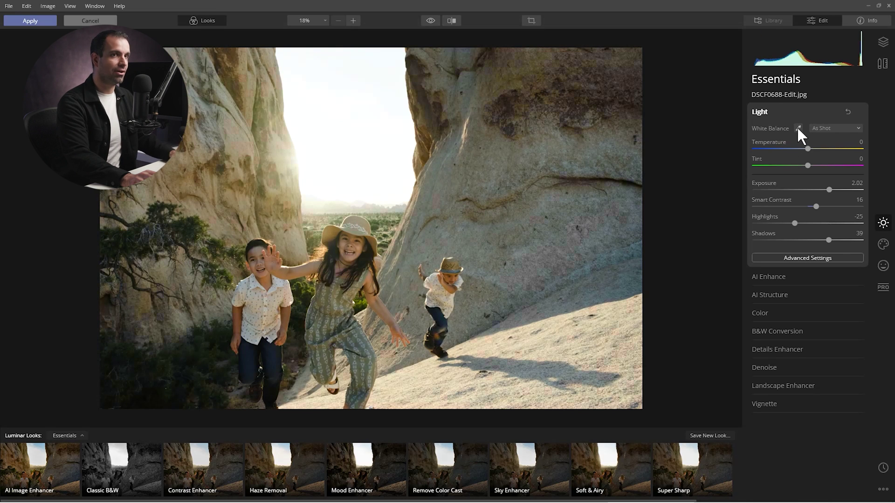
- Sample white balance from the boy's white shirt, then fine-tune Temperature to -11 with tint -9
{"action": "left_click", "coordinate": [798, 128]}
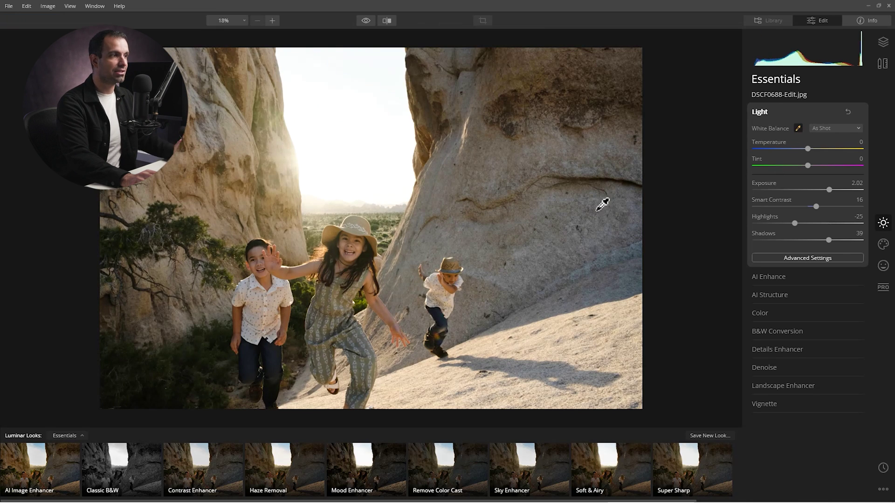
{"action": "left_click", "coordinate": [434, 275]}
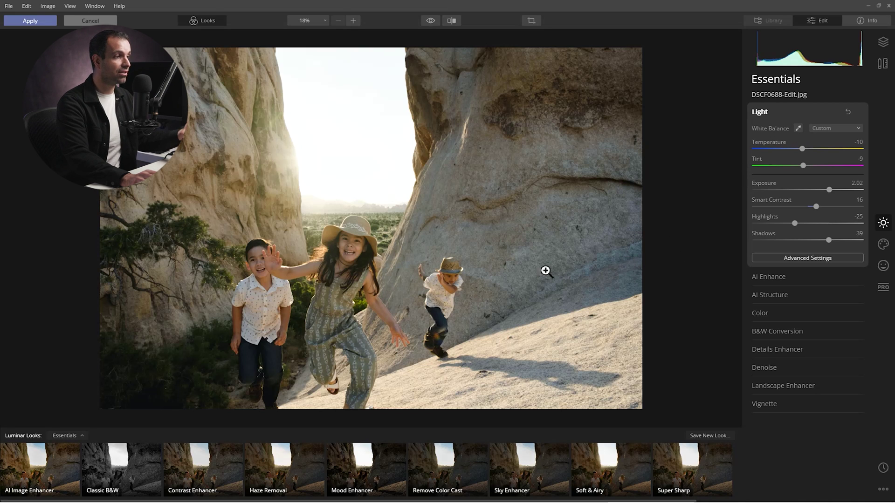
{"action": "left_click", "coordinate": [798, 128]}
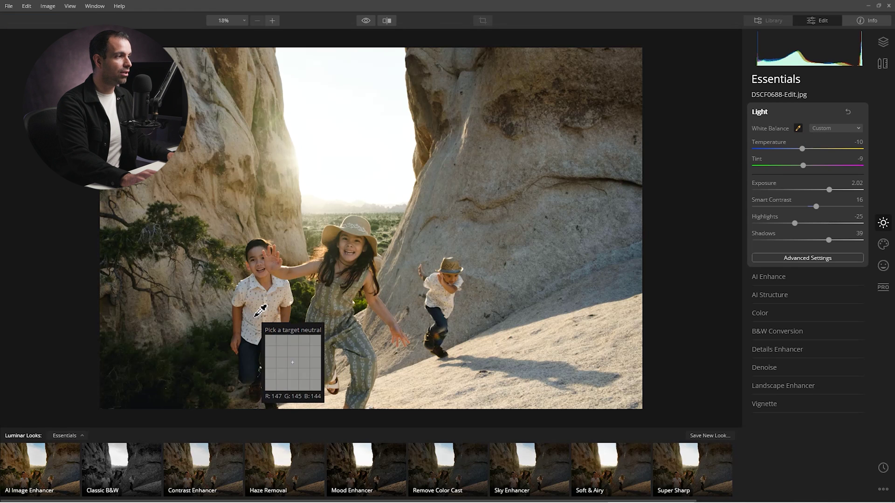
{"action": "left_click", "coordinate": [260, 283]}
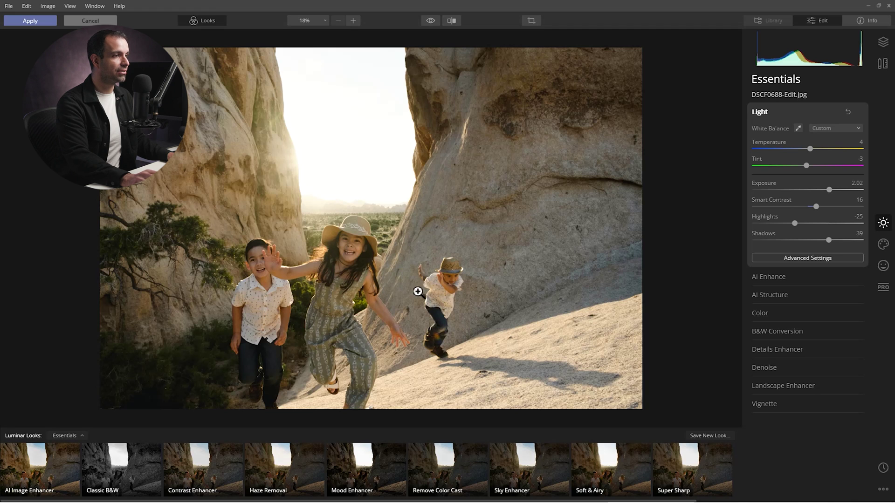
{"action": "left_click", "coordinate": [260, 286]}
{"action": "left_click", "coordinate": [798, 127]}
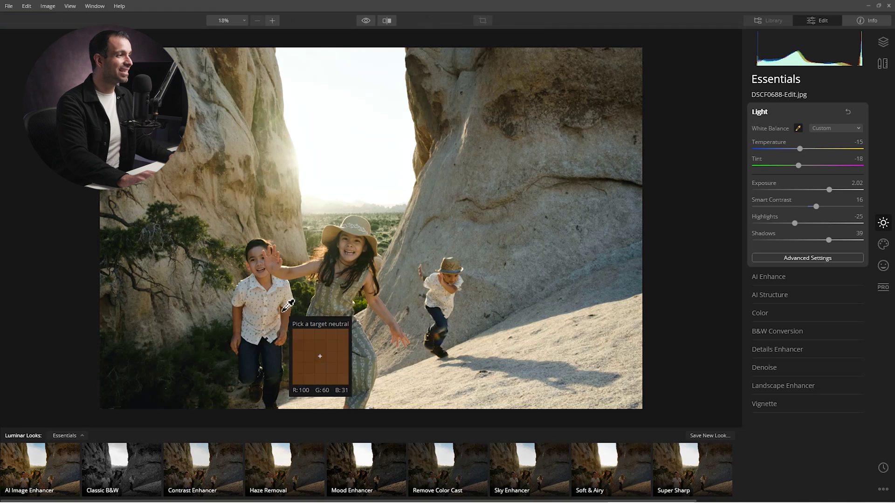
{"action": "left_click", "coordinate": [258, 292]}
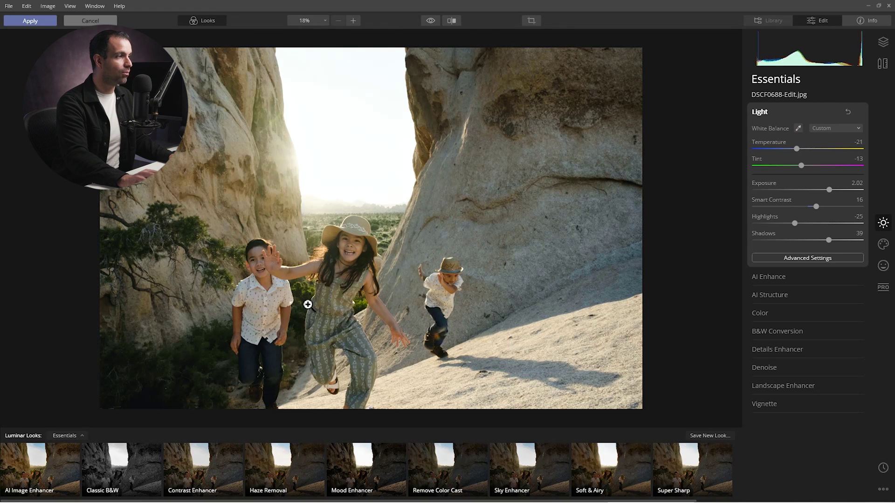
{"action": "left_click", "coordinate": [798, 128]}
{"action": "left_click", "coordinate": [281, 304]}
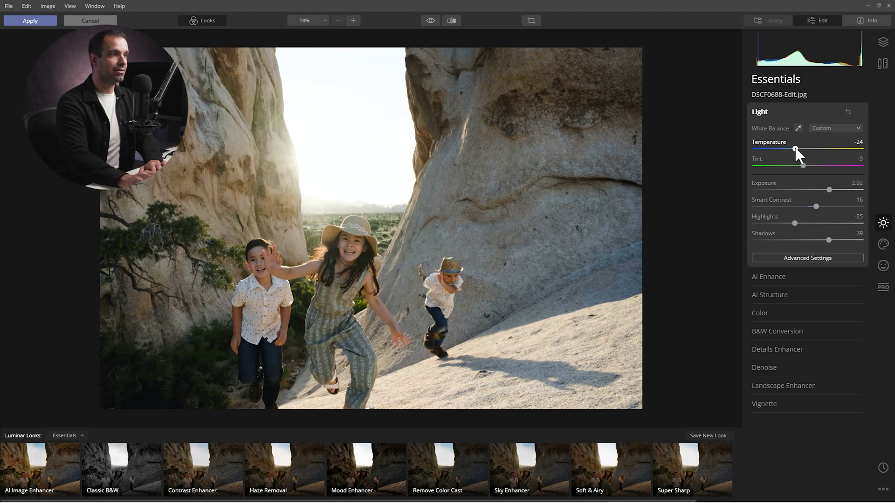
{"action": "left_click_drag", "start_coordinate": [796, 150], "coordinate": [800, 150]}
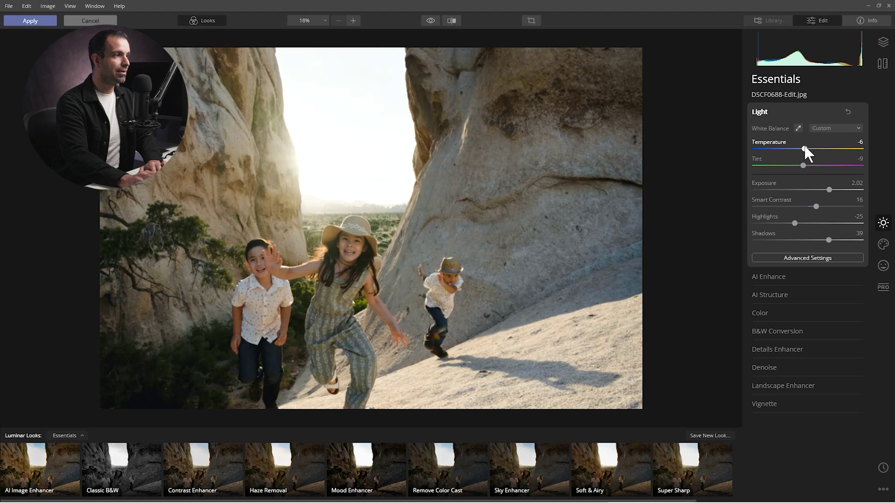
{"action": "left_click_drag", "start_coordinate": [802, 148], "coordinate": [802, 148]}
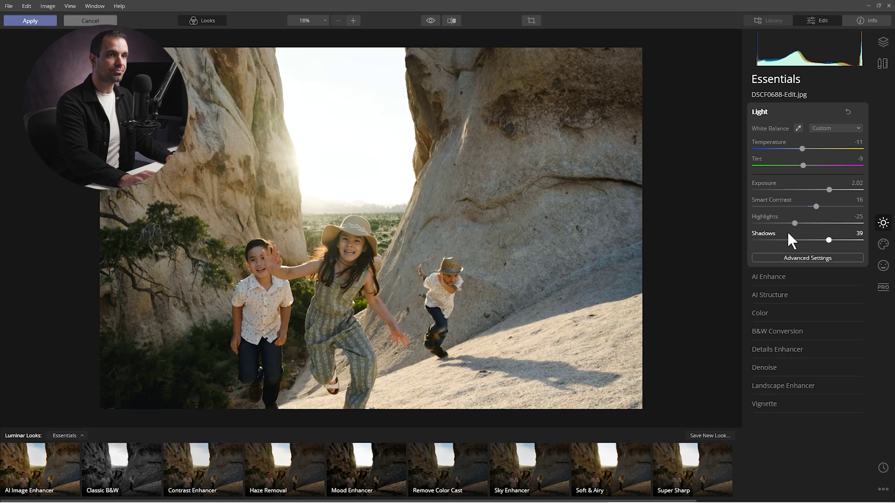
- Keep Whites at 0, set Blacks to 18 and add two tone-curve points lifting the upper midtones
{"action": "left_click", "coordinate": [820, 261]}
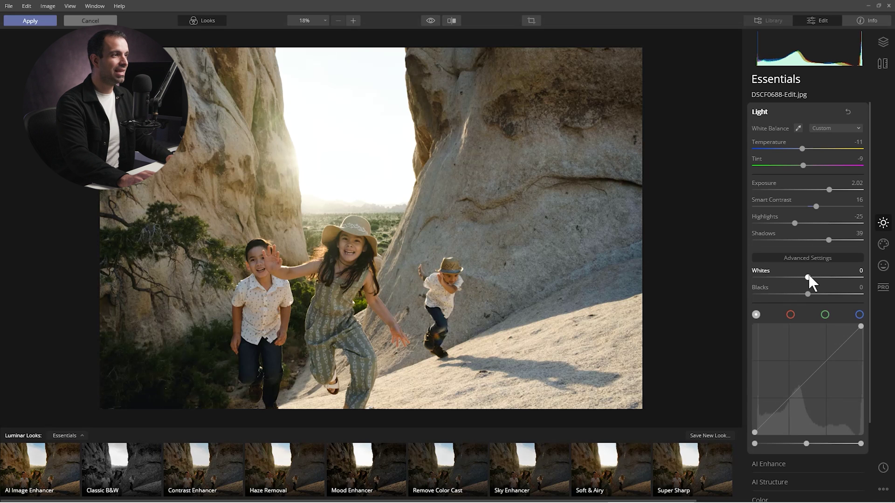
{"action": "left_click_drag", "start_coordinate": [809, 276], "coordinate": [816, 299]}
{"action": "double_click", "coordinate": [782, 278]}
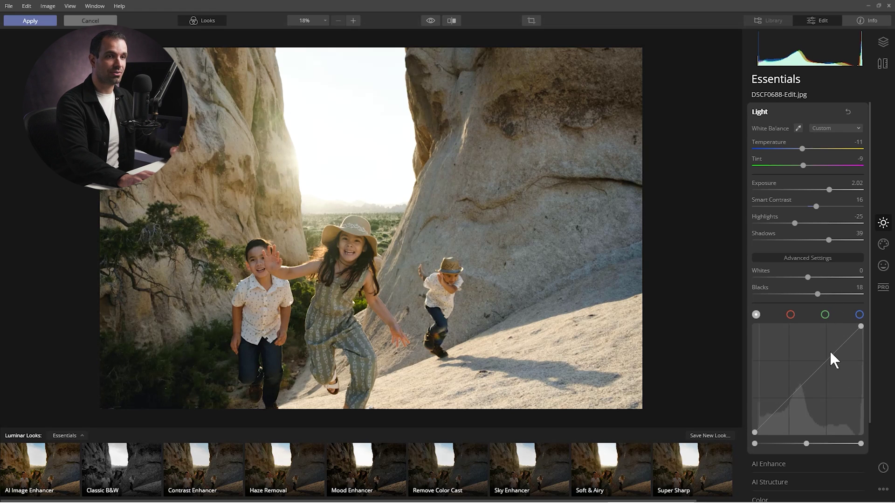
{"action": "left_click_drag", "start_coordinate": [815, 370], "coordinate": [832, 347]}
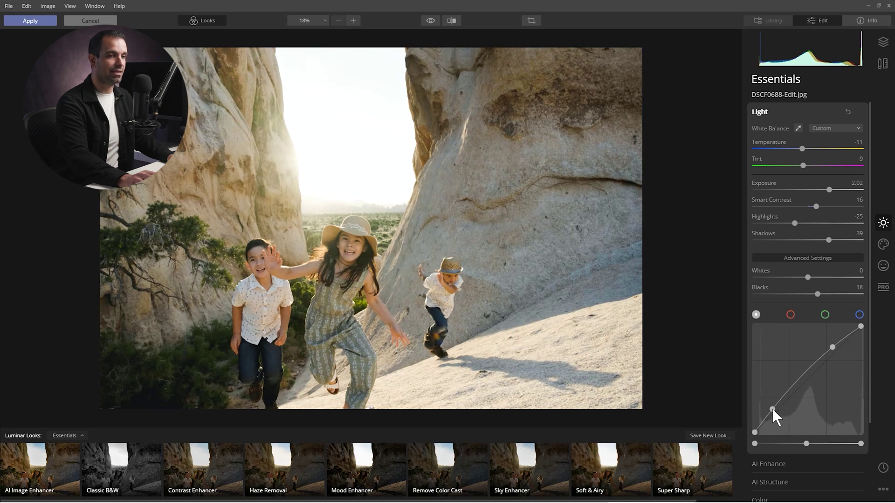
{"action": "left_click_drag", "start_coordinate": [773, 410], "coordinate": [776, 407]}
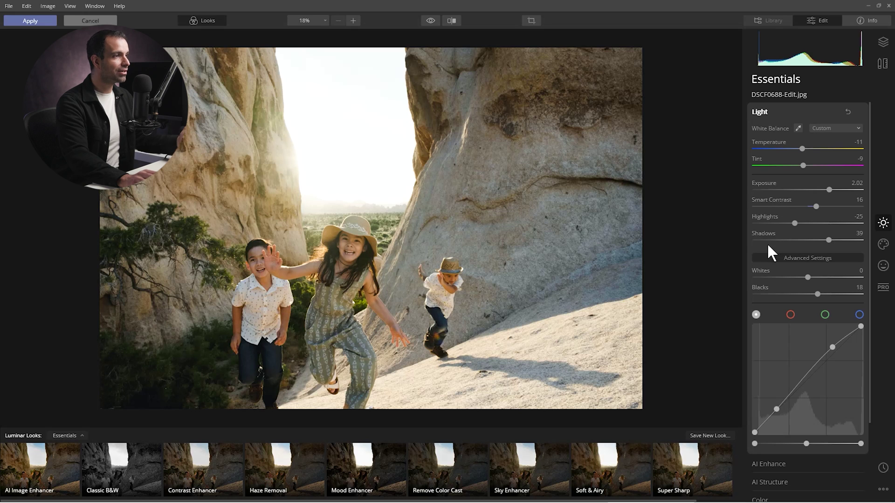
- Set AI Structure Amount to 21 and AI Accent to 14
{"action": "scroll", "coordinate": [802, 238], "scroll_direction": "down", "scroll_amount": 2}
{"action": "scroll", "coordinate": [813, 248], "scroll_direction": "down", "scroll_amount": 1}
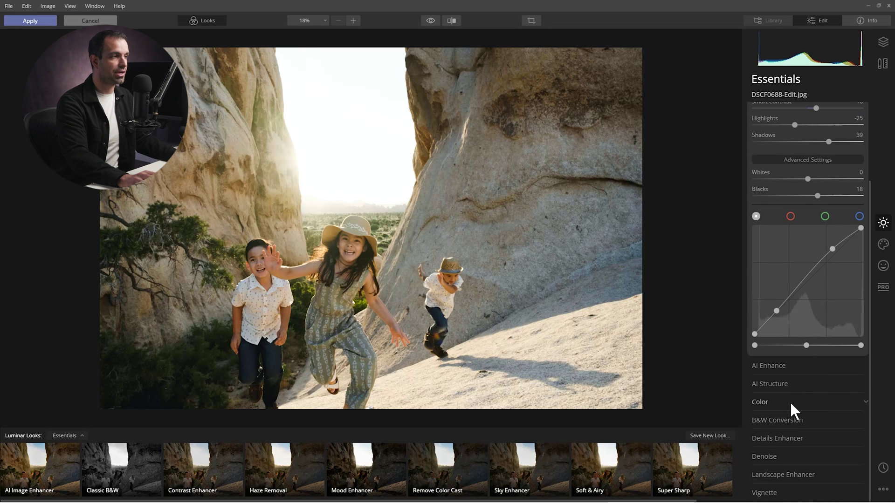
{"action": "left_click", "coordinate": [798, 368]}
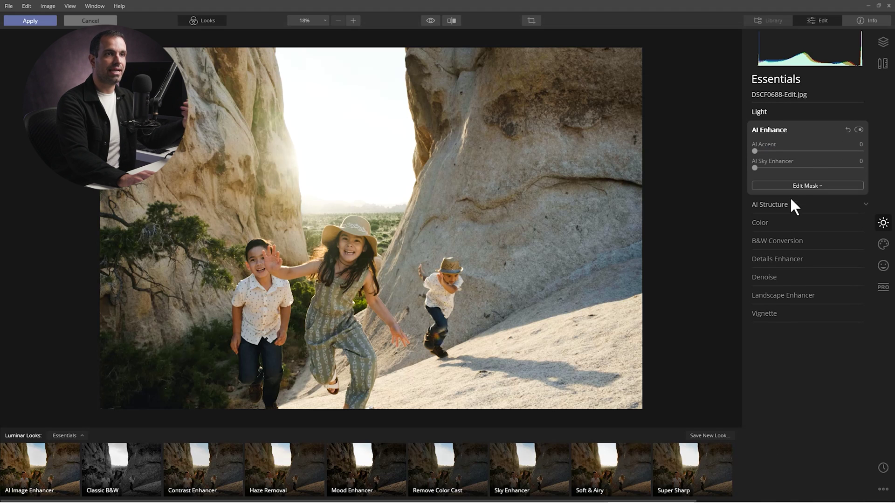
{"action": "left_click_drag", "start_coordinate": [754, 152], "coordinate": [802, 165]}
{"action": "left_click", "coordinate": [770, 204]}
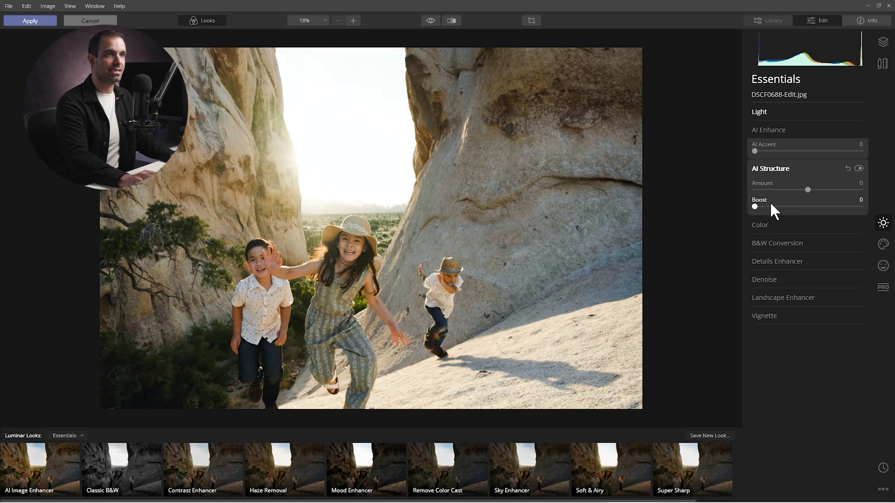
{"action": "left_click_drag", "start_coordinate": [811, 169], "coordinate": [822, 186]}
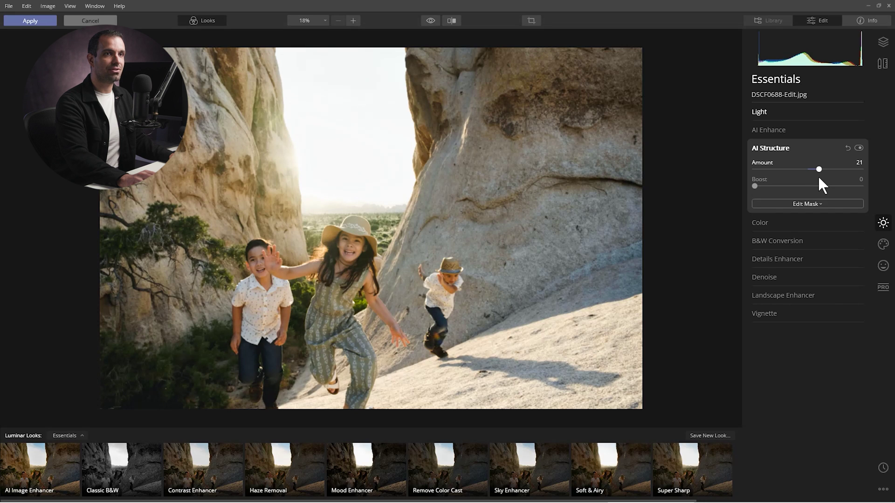
{"action": "left_click", "coordinate": [809, 129]}
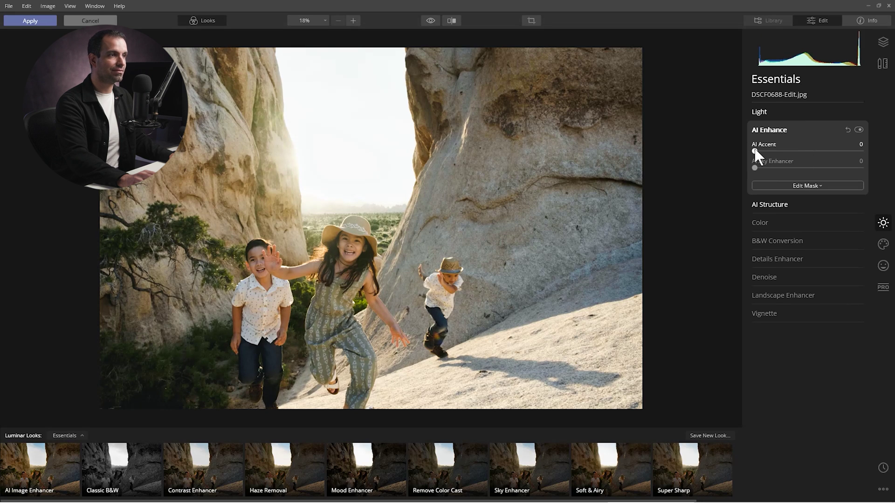
{"action": "mouse_move", "coordinate": [754, 150]}
{"action": "left_mouse_down"}
{"action": "mouse_move", "coordinate": [781, 151]}
{"action": "mouse_move", "coordinate": [770, 152]}
{"action": "left_mouse_up"}
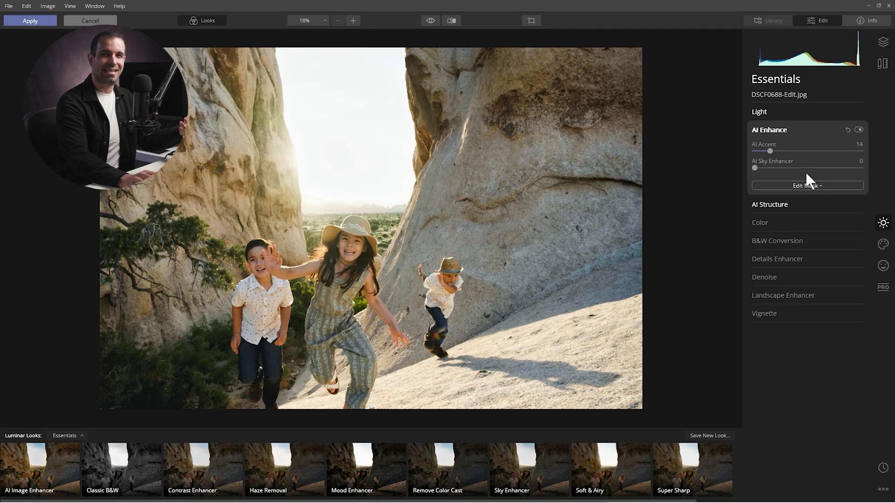
{"action": "left_click", "coordinate": [783, 228]}
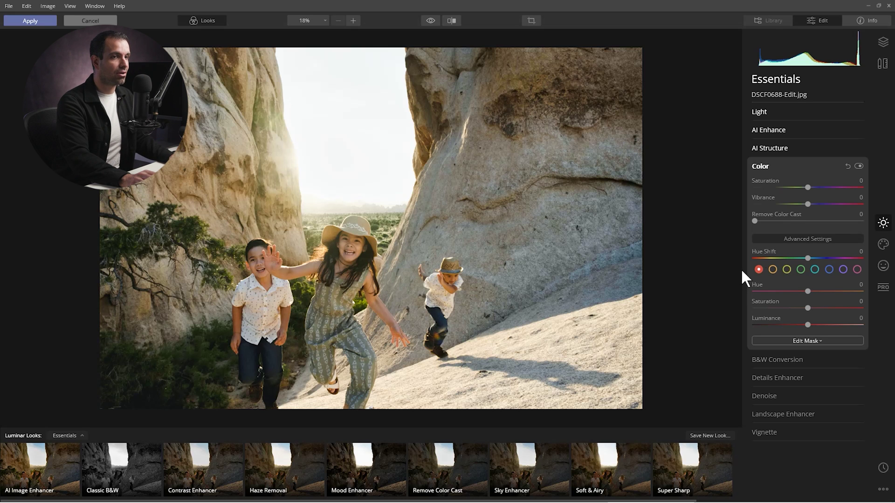
- Preview the red hue at both extremes, then give reds a slight hue shift and desaturate them
{"action": "left_click_drag", "start_coordinate": [807, 290], "coordinate": [735, 293]}
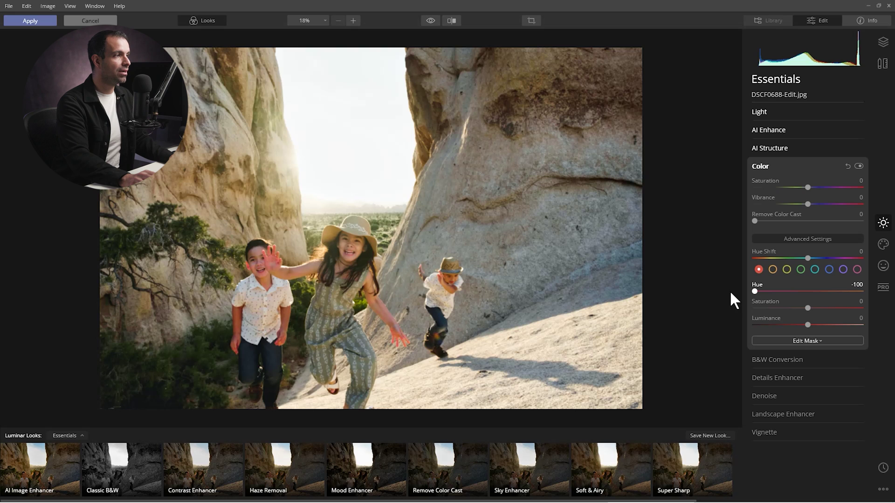
{"action": "left_click_drag", "start_coordinate": [730, 293], "coordinate": [862, 291]}
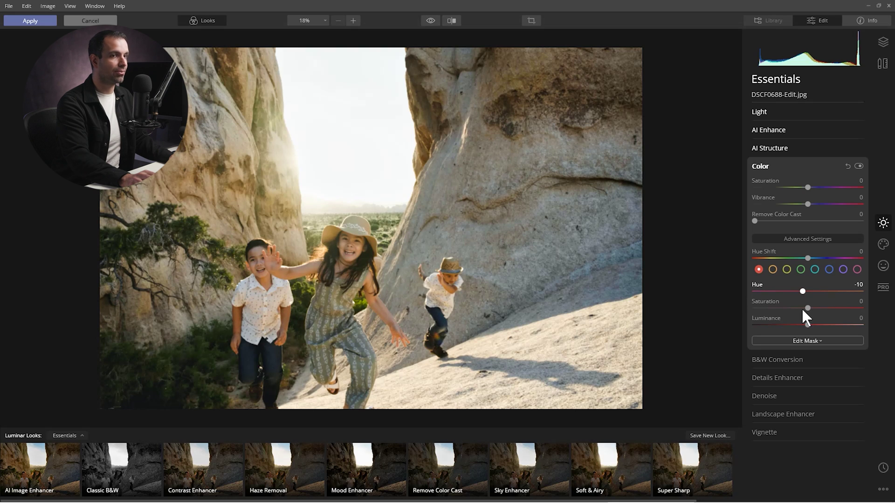
{"action": "left_click_drag", "start_coordinate": [808, 294], "coordinate": [815, 294]}
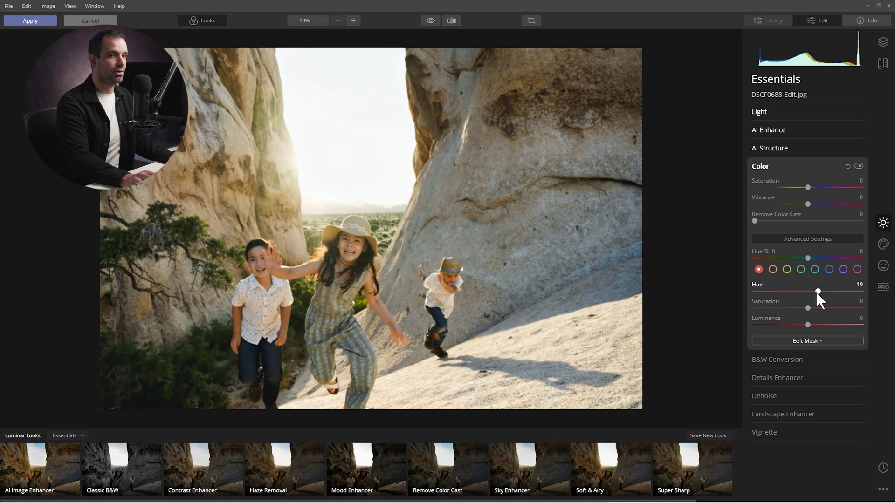
{"action": "left_click_drag", "start_coordinate": [816, 293], "coordinate": [801, 317]}
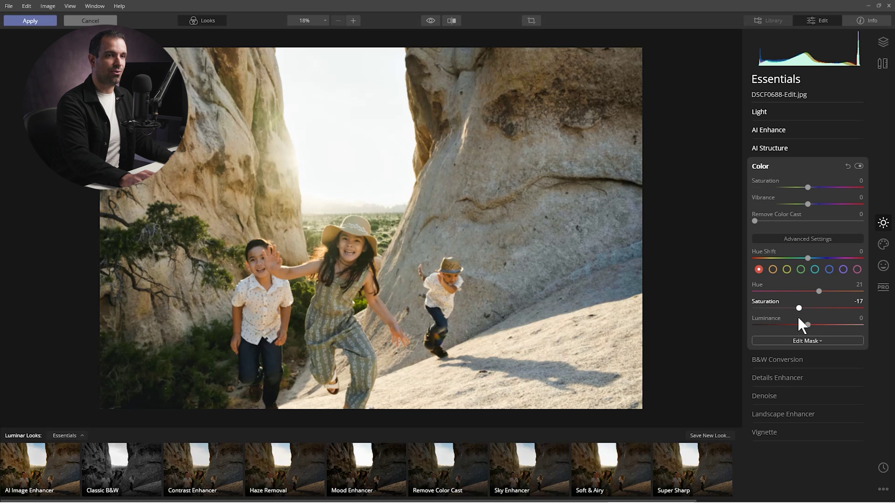
- Set the orange band to Hue -8, Saturation -12 and Luminance 8
{"action": "left_click", "coordinate": [772, 270]}
{"action": "mouse_move", "coordinate": [807, 293]}
{"action": "left_mouse_down"}
{"action": "mouse_move", "coordinate": [794, 292]}
{"action": "mouse_move", "coordinate": [820, 295]}
{"action": "mouse_move", "coordinate": [793, 295]}
{"action": "mouse_move", "coordinate": [807, 296]}
{"action": "left_mouse_up"}
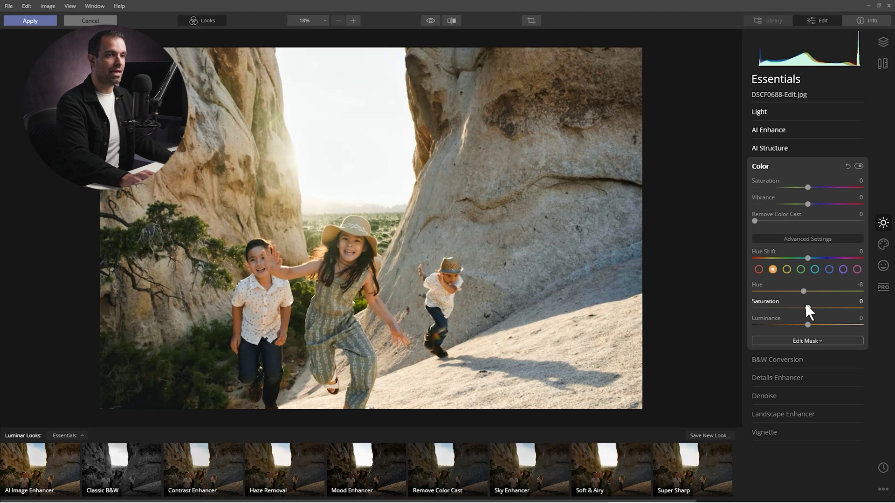
{"action": "left_click_drag", "start_coordinate": [796, 306], "coordinate": [802, 308]}
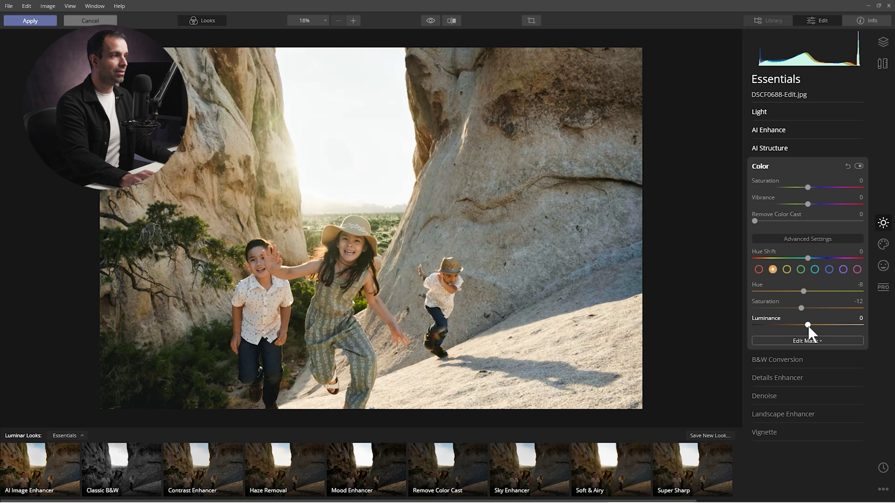
{"action": "left_click_drag", "start_coordinate": [801, 325], "coordinate": [807, 325]}
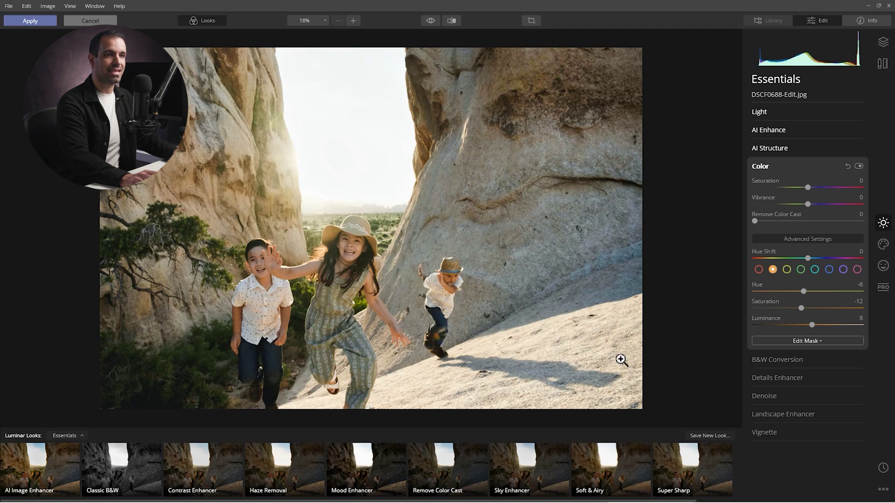
- Desaturate the yellows, greens and cyans, and shift the blue hue to -27
{"action": "left_click", "coordinate": [787, 270]}
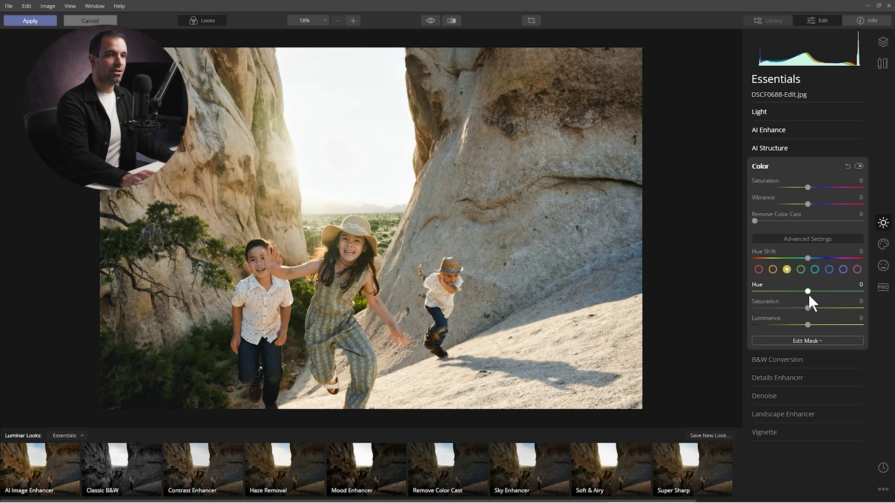
{"action": "left_click_drag", "start_coordinate": [809, 308], "coordinate": [802, 308]}
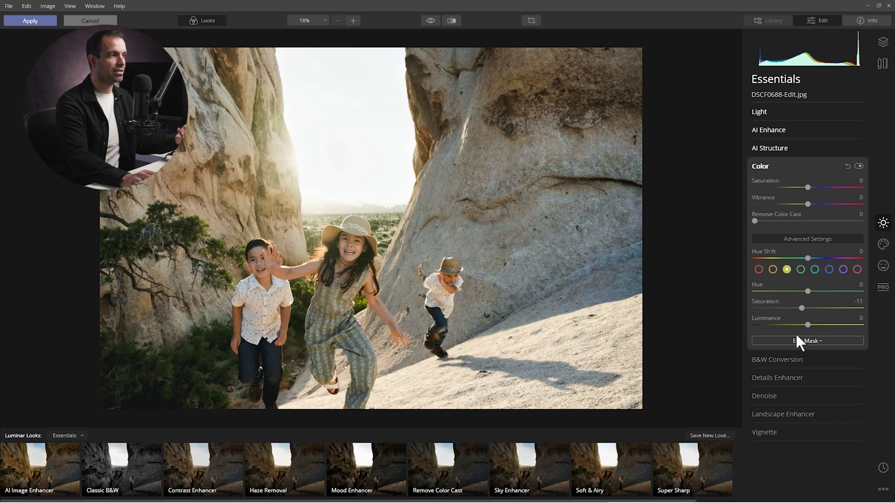
{"action": "left_click", "coordinate": [801, 270]}
{"action": "left_click_drag", "start_coordinate": [808, 308], "coordinate": [778, 309]}
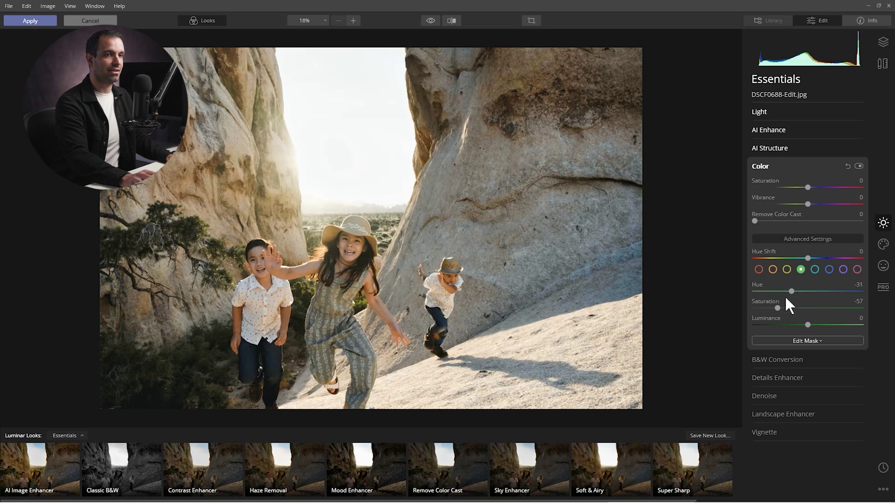
{"action": "left_click", "coordinate": [814, 271]}
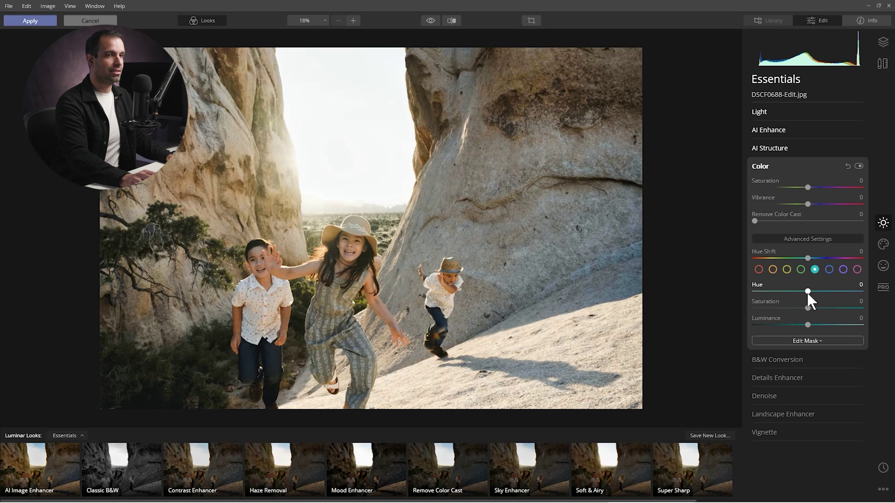
{"action": "left_click_drag", "start_coordinate": [808, 308], "coordinate": [795, 308]}
{"action": "left_click", "coordinate": [829, 269]}
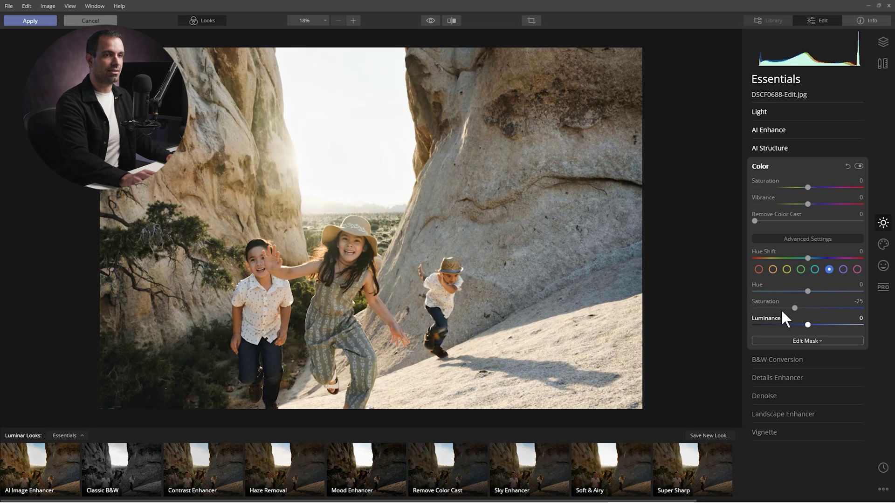
{"action": "mouse_move", "coordinate": [808, 291]}
{"action": "left_mouse_down"}
{"action": "mouse_move", "coordinate": [754, 293]}
{"action": "mouse_move", "coordinate": [807, 294]}
{"action": "mouse_move", "coordinate": [794, 294]}
{"action": "left_mouse_up"}
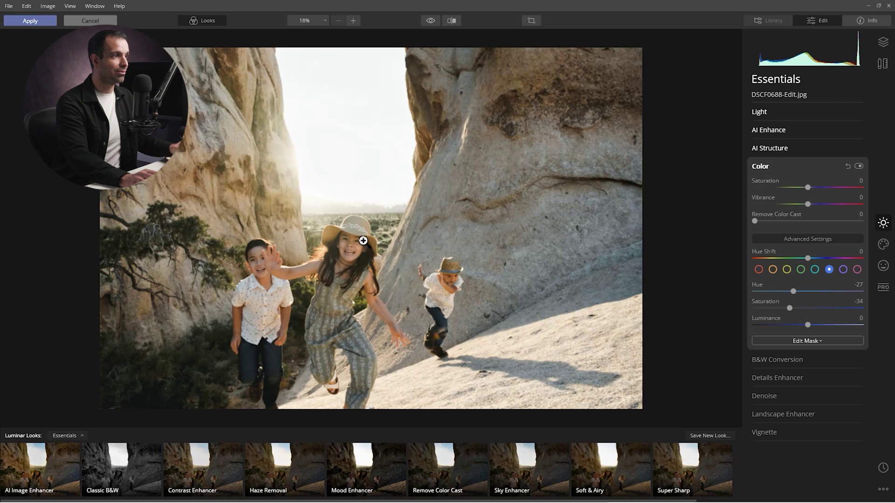
- Inspect the girl's face at 100% zoom, then fit the whole photo back in view
{"action": "left_click", "coordinate": [346, 250]}
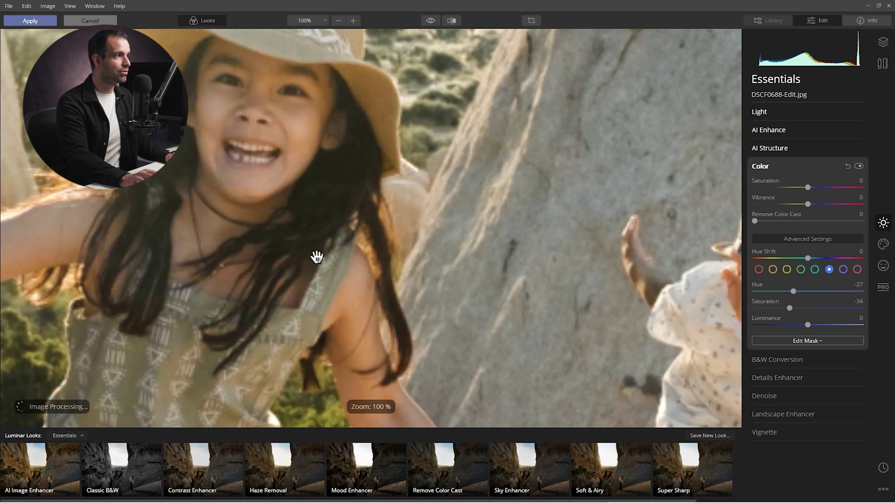
{"action": "left_click_drag", "start_coordinate": [317, 257], "coordinate": [379, 266]}
{"action": "left_click_drag", "start_coordinate": [284, 236], "coordinate": [345, 252]}
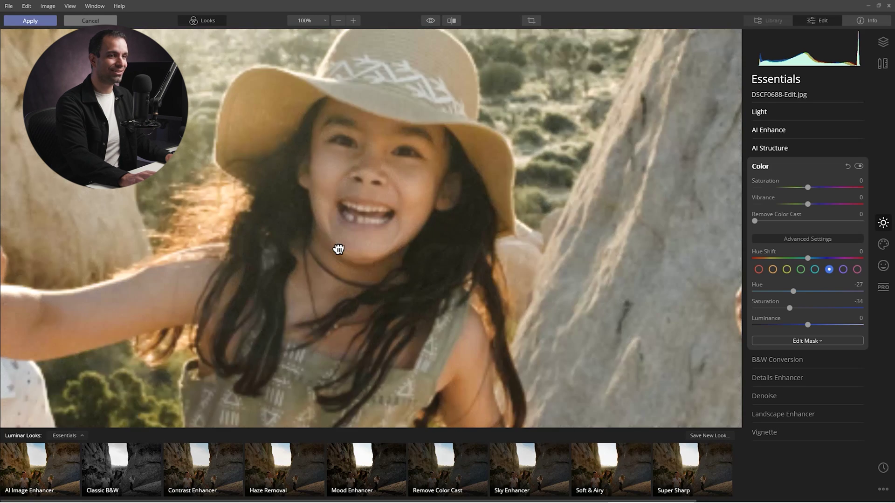
{"action": "left_click", "coordinate": [339, 250]}
- Apply Denoise with Luminosity 60 and Color 20, checking the girl's face at 100%
{"action": "left_click", "coordinate": [763, 395]}
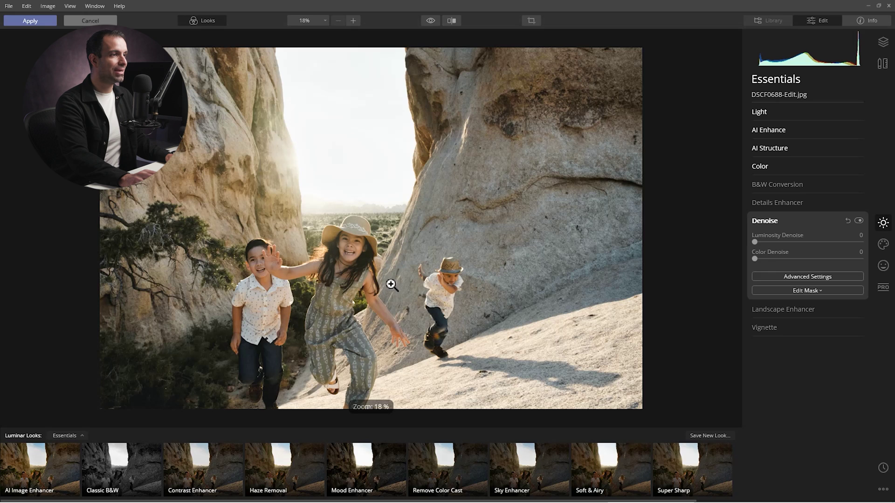
{"action": "left_click_drag", "start_coordinate": [755, 242], "coordinate": [776, 244]}
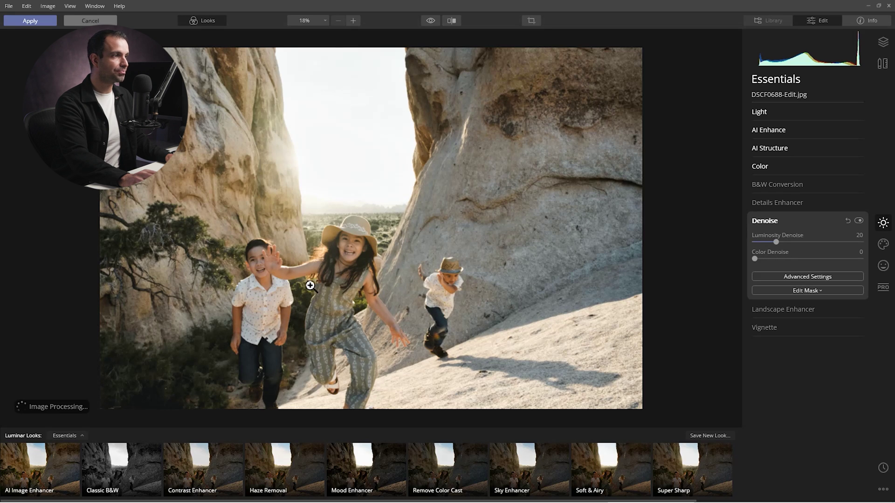
{"action": "left_click", "coordinate": [313, 266]}
{"action": "left_click_drag", "start_coordinate": [307, 226], "coordinate": [326, 326]}
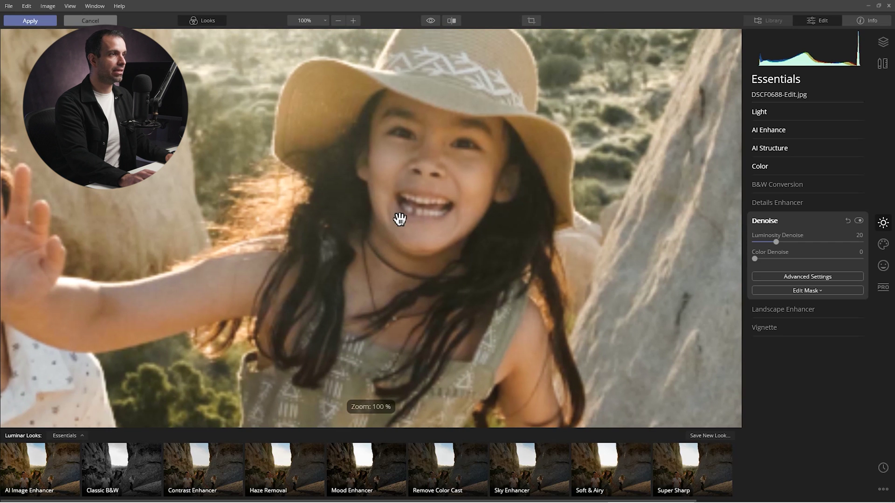
{"action": "left_click_drag", "start_coordinate": [776, 241], "coordinate": [818, 246]}
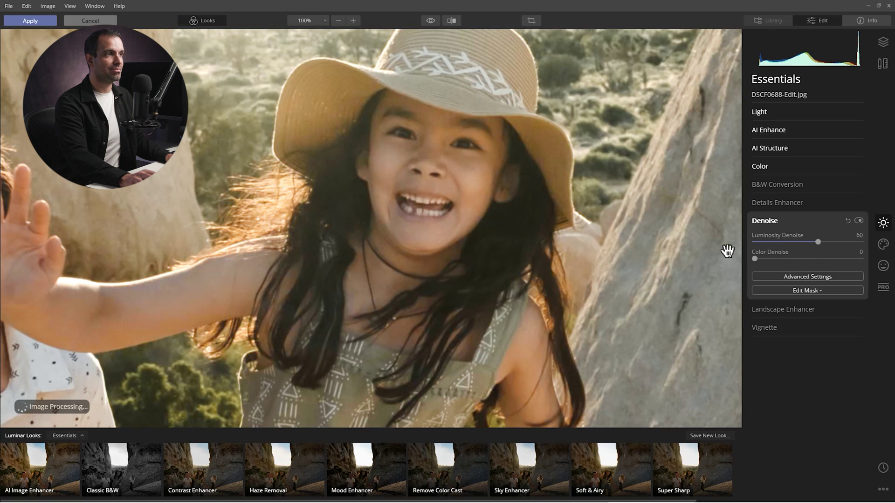
{"action": "left_click_drag", "start_coordinate": [756, 258], "coordinate": [775, 260]}
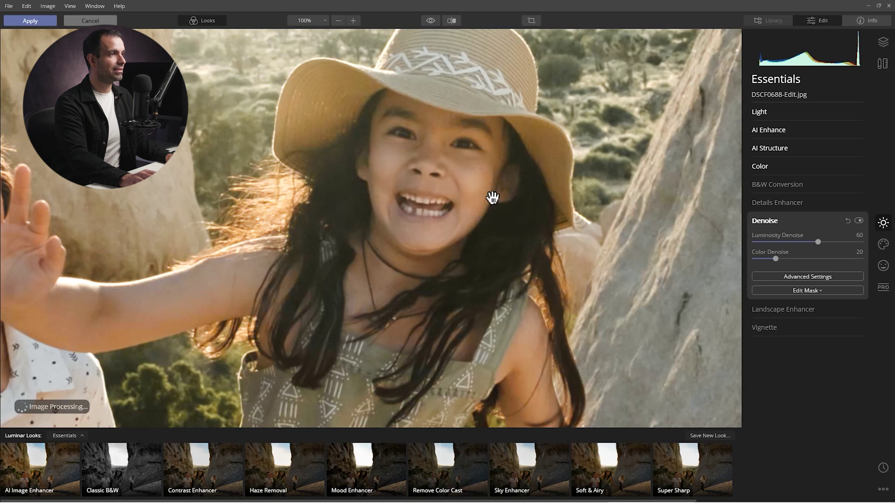
{"action": "left_click_drag", "start_coordinate": [425, 186], "coordinate": [622, 231]}
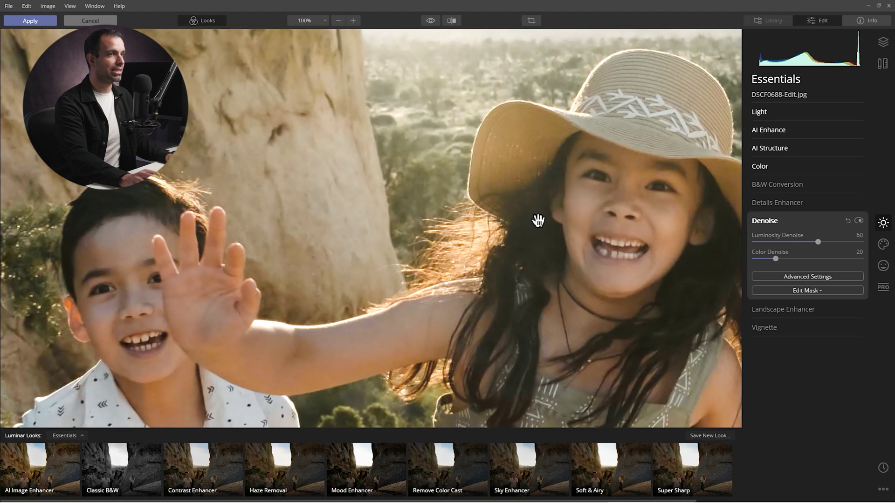
{"action": "left_click", "coordinate": [563, 217]}
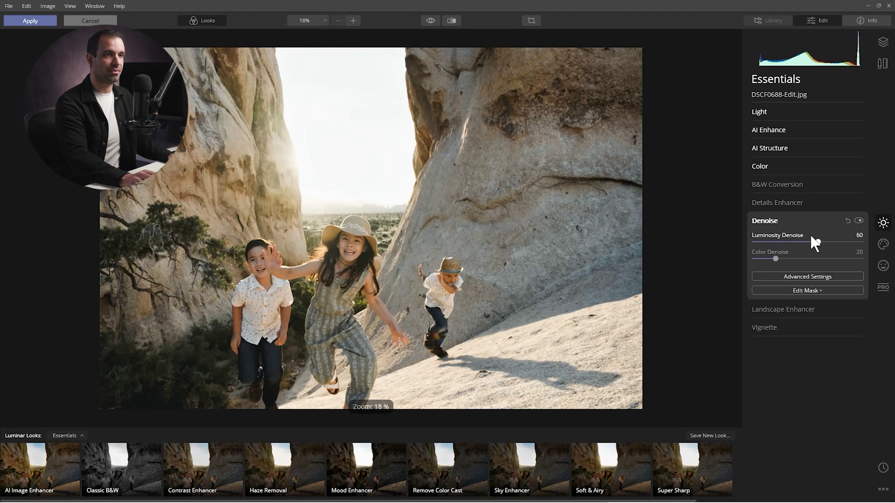
- Set Details Enhancer to Small Details 16, Medium Details 8 and Sharpen 15
{"action": "left_click", "coordinate": [765, 221]}
{"action": "left_click", "coordinate": [369, 261]}
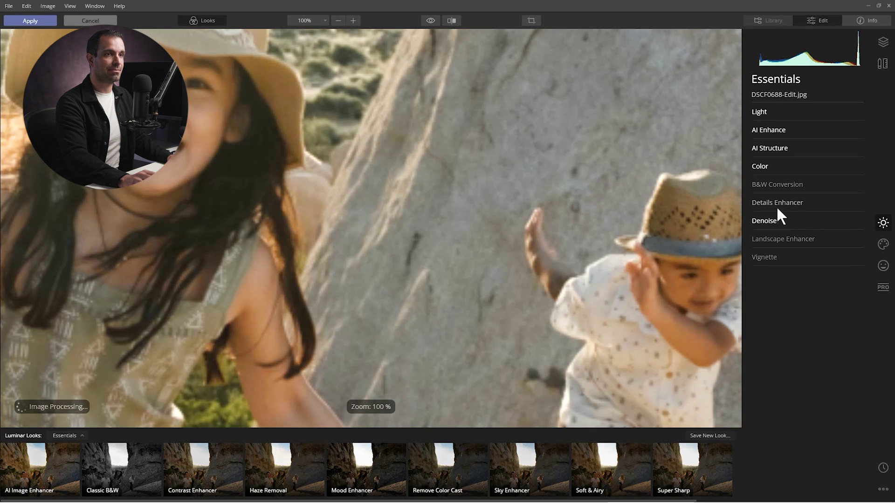
{"action": "left_click", "coordinate": [786, 203]}
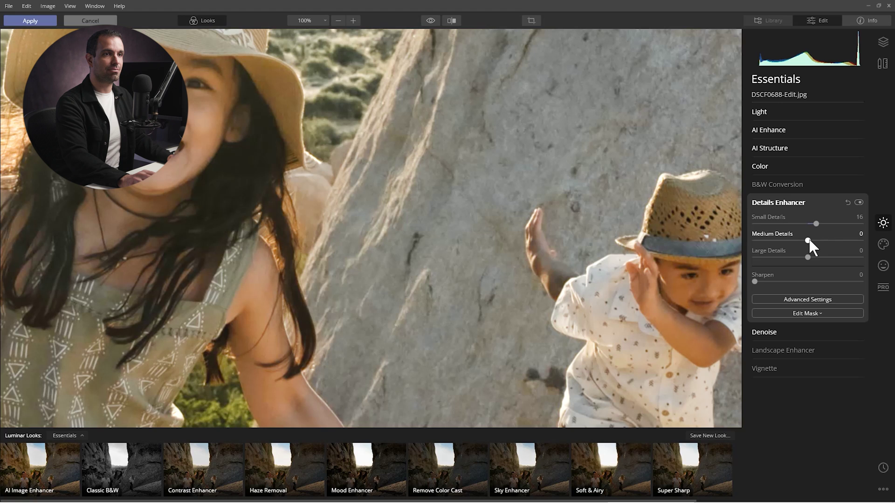
{"action": "left_click_drag", "start_coordinate": [809, 240], "coordinate": [812, 240]}
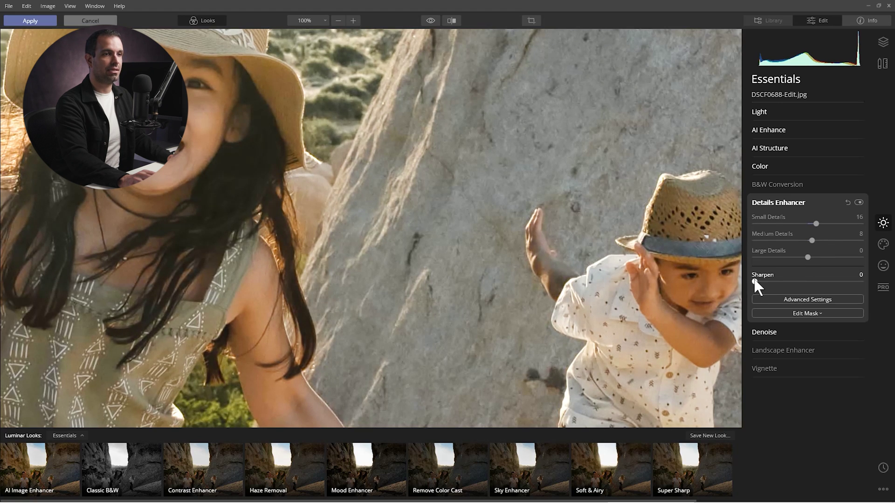
{"action": "left_click_drag", "start_coordinate": [755, 280], "coordinate": [773, 280]}
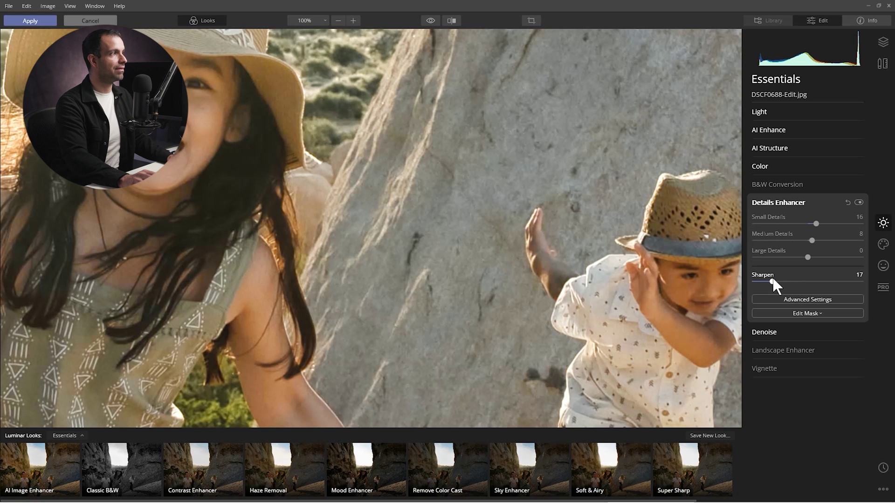
{"action": "left_click", "coordinate": [518, 166]}
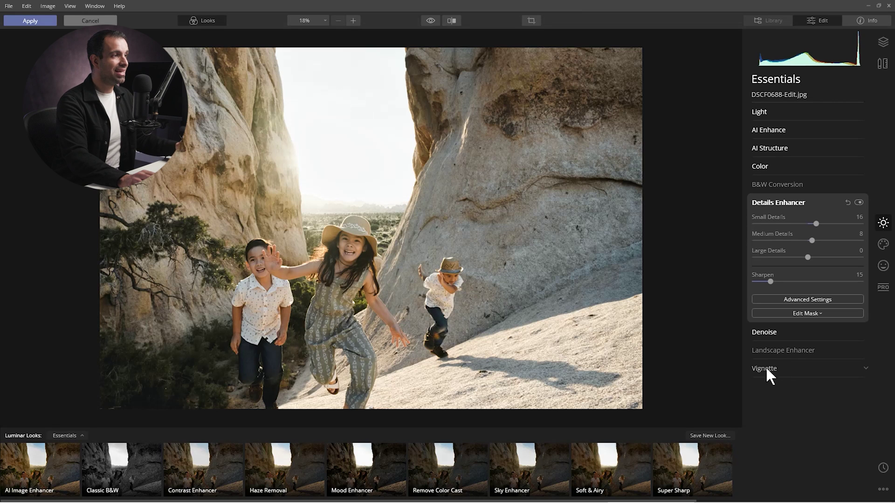
- Compare the edit against the original in the split before/after view, then turn it off
{"action": "left_click", "coordinate": [455, 21]}
{"action": "left_click_drag", "start_coordinate": [367, 175], "coordinate": [115, 247]}
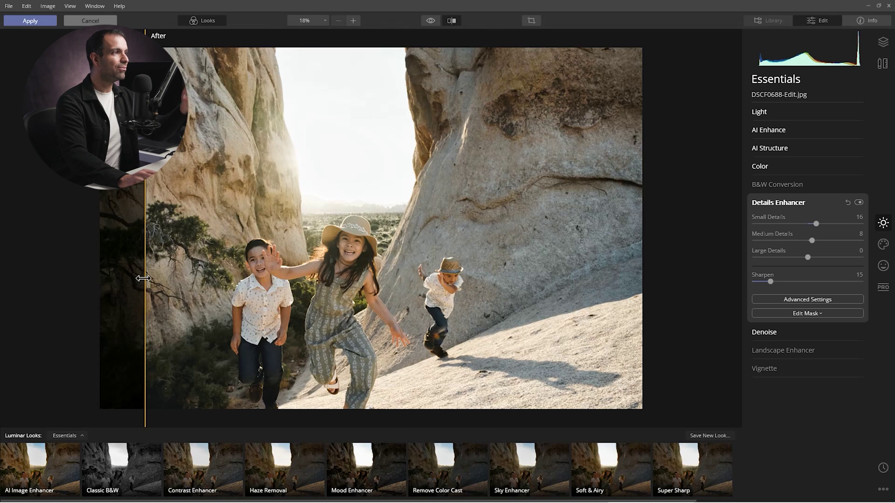
{"action": "left_click", "coordinate": [451, 20]}
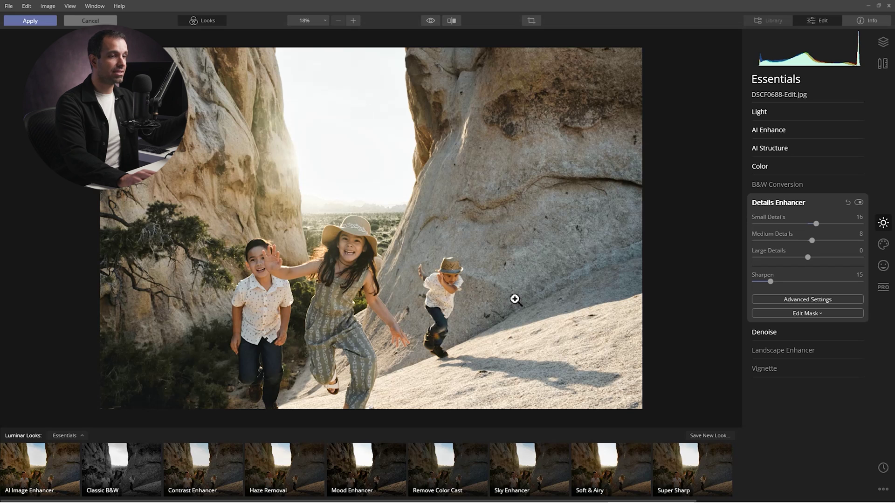
- Create a user Look called 'Soft Pastel Bright Skin' from the current edits
{"action": "left_click", "coordinate": [717, 436]}
{"action": "type", "text": "Pastel"}
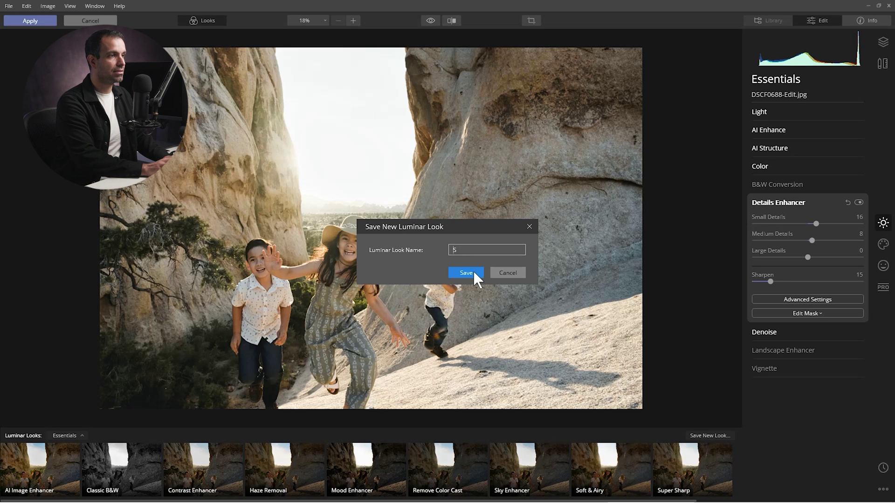
{"action": "type", "text": "l"}
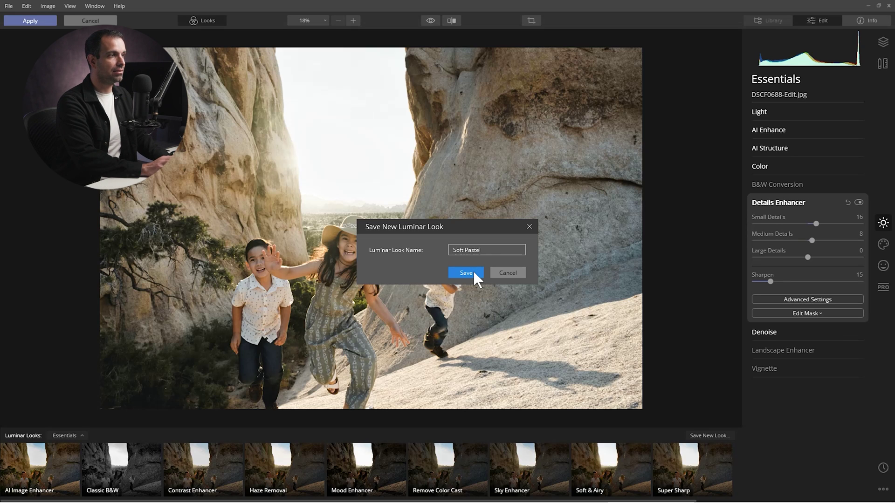
{"action": "type", "text": " Bright Skin"}
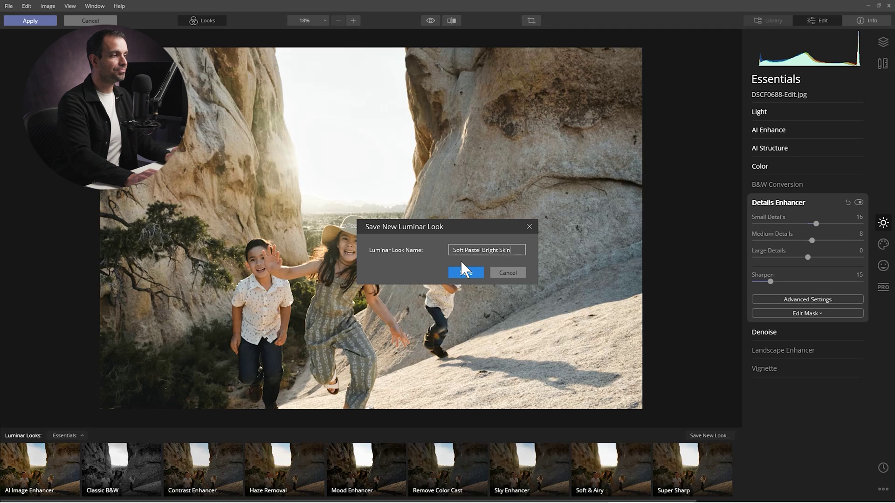
{"action": "left_click", "coordinate": [466, 273]}
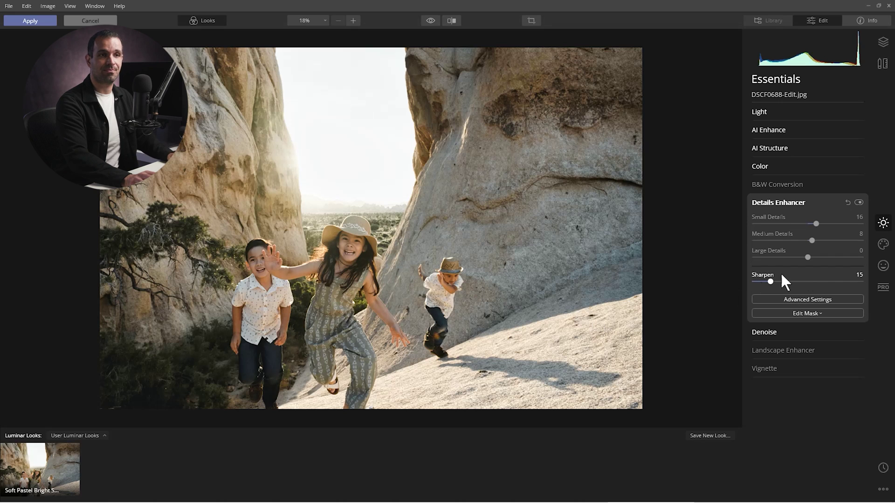
- In AI Sky Replacement, try the Blue Sky 1 replacement sky
{"action": "left_click", "coordinate": [884, 247]}
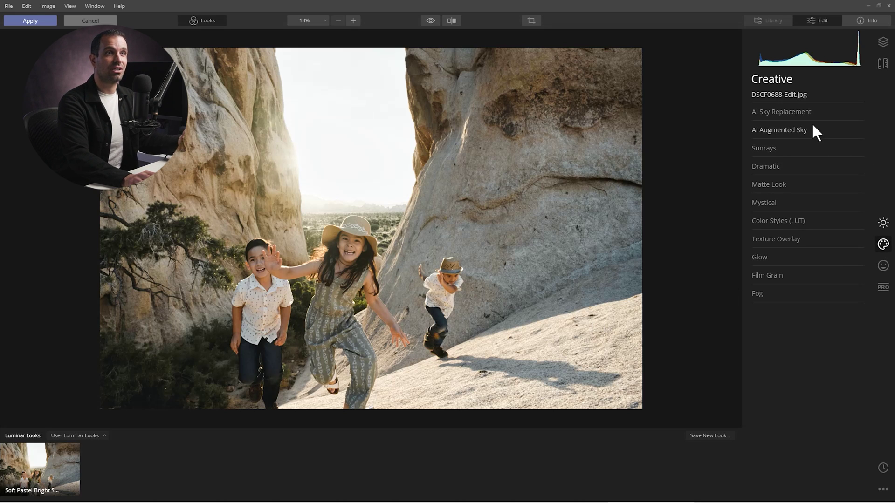
{"action": "left_click", "coordinate": [802, 111]}
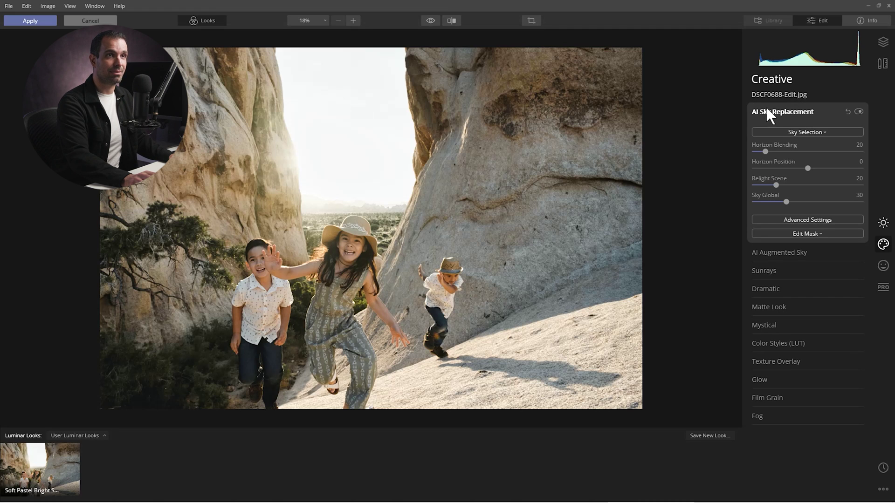
{"action": "left_click", "coordinate": [784, 132]}
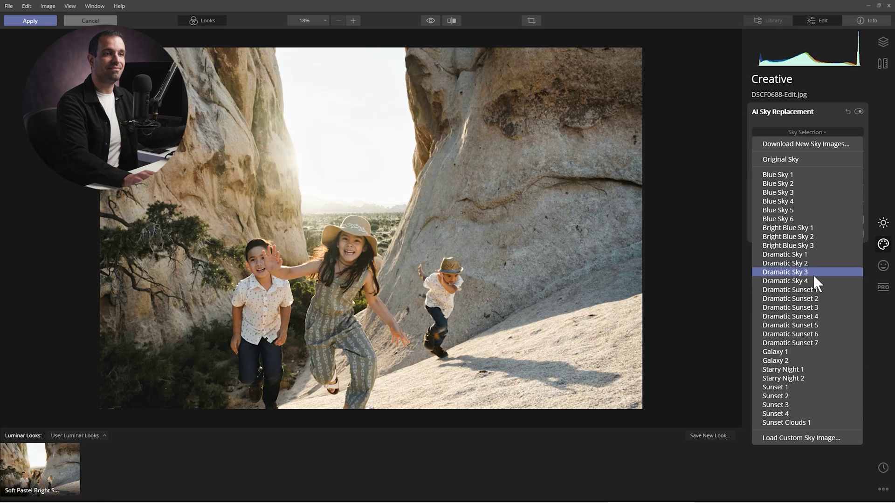
{"action": "left_click", "coordinate": [793, 174]}
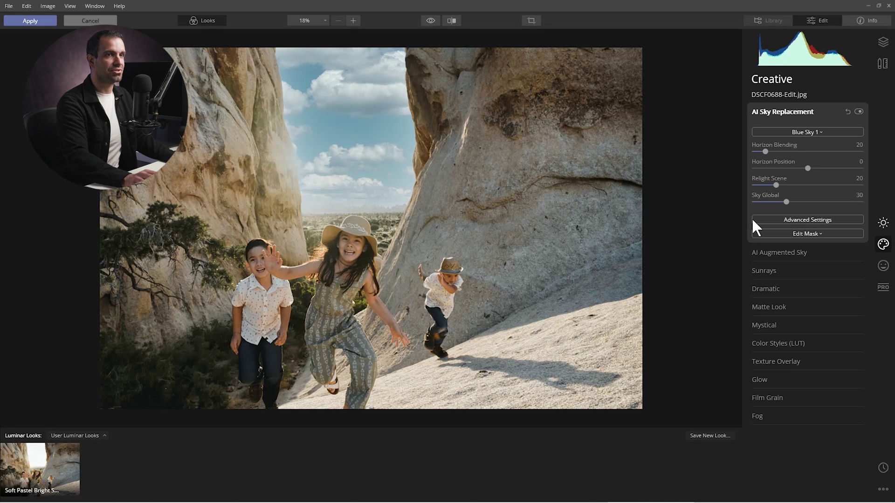
- Compare Dramatic Sunset 1 and 2, then settle on the Dramatic Sunset 3 sky
{"action": "left_click", "coordinate": [807, 135]}
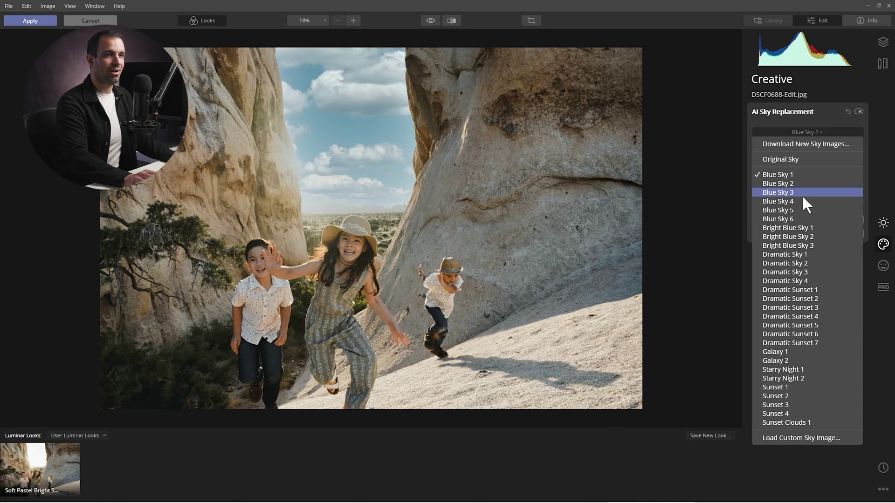
{"action": "left_click", "coordinate": [798, 288]}
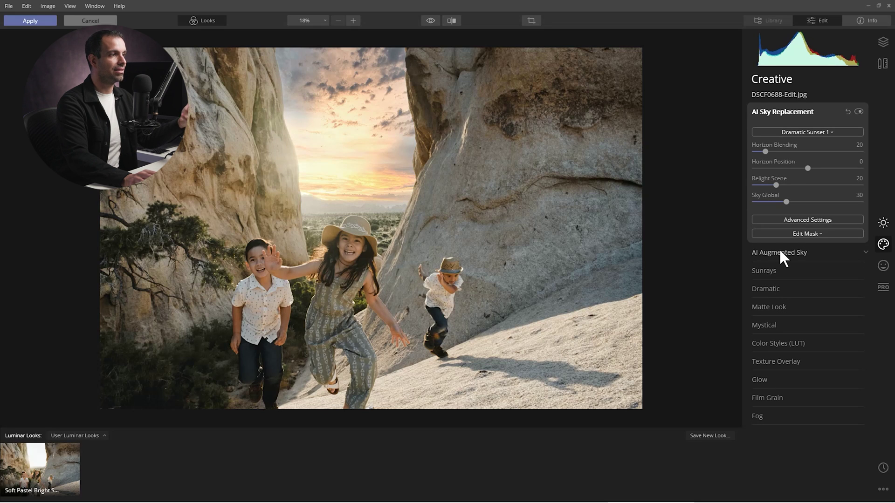
{"action": "left_click", "coordinate": [804, 132]}
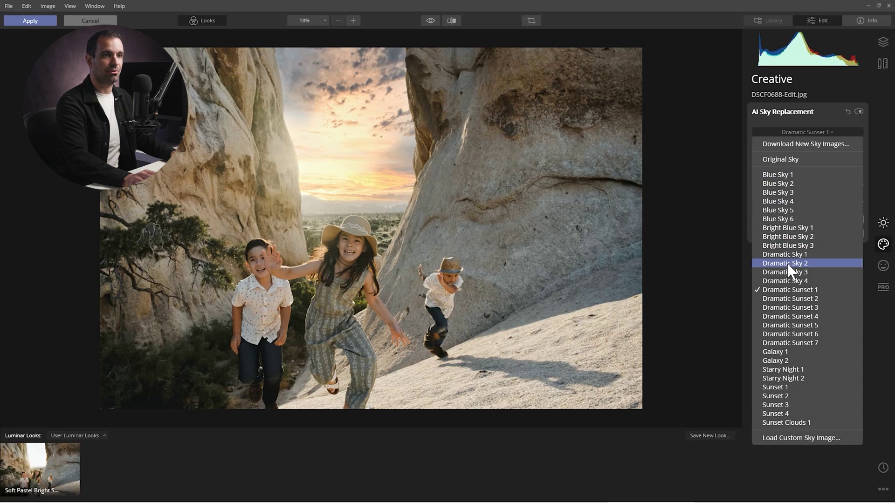
{"action": "left_click", "coordinate": [789, 298]}
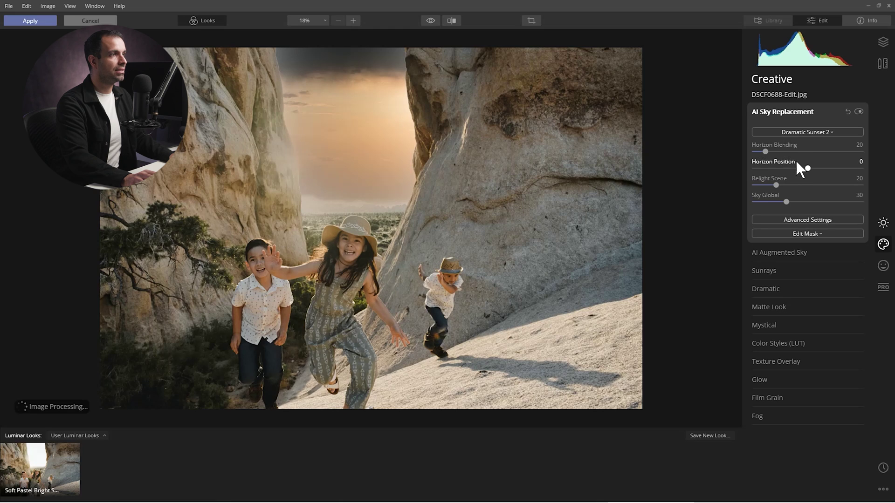
{"action": "left_click", "coordinate": [810, 134]}
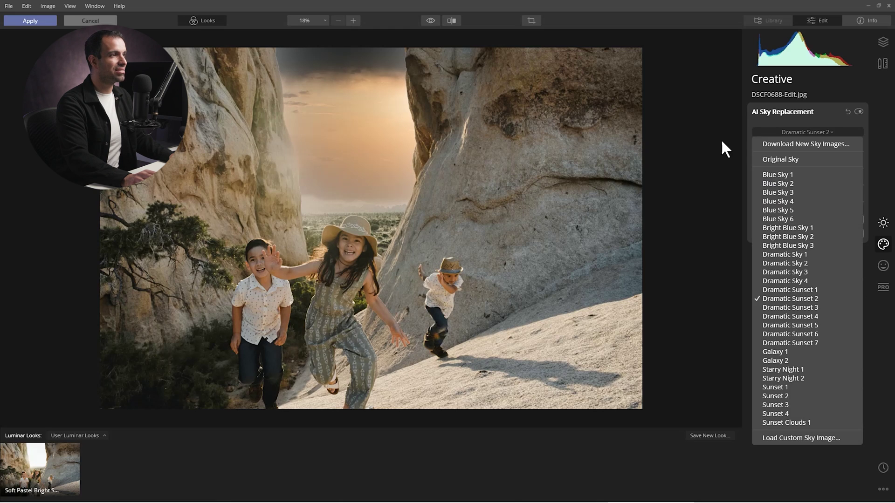
{"action": "left_click", "coordinate": [818, 306]}
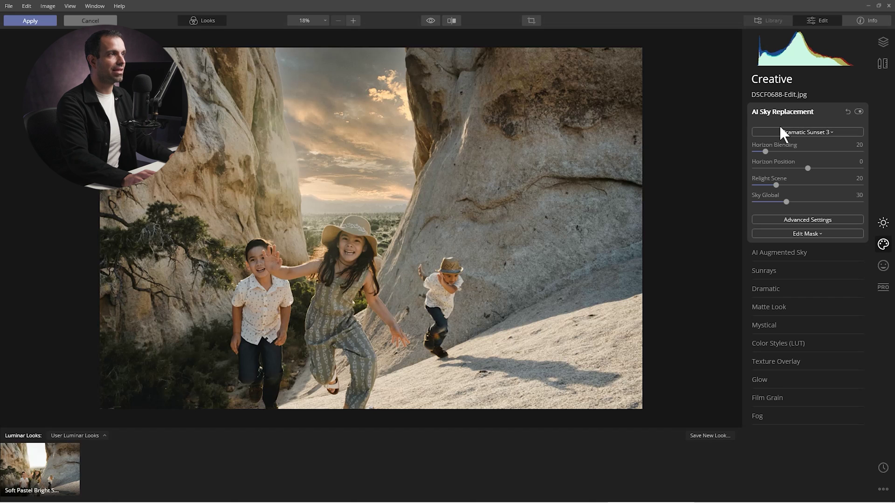
{"action": "left_click", "coordinate": [785, 219]}
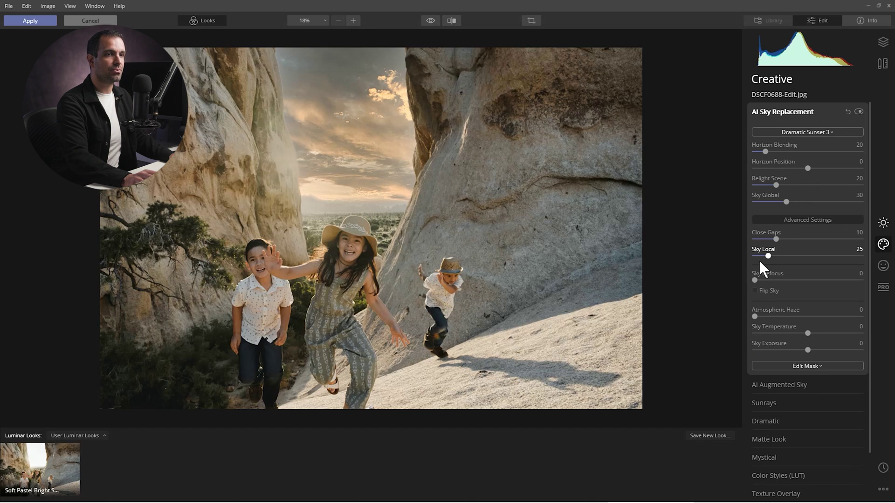
- Try mirroring the replacement sky with Flip Sky, then turn the flip back off
{"action": "left_click", "coordinate": [754, 291]}
{"action": "left_click", "coordinate": [754, 291]}
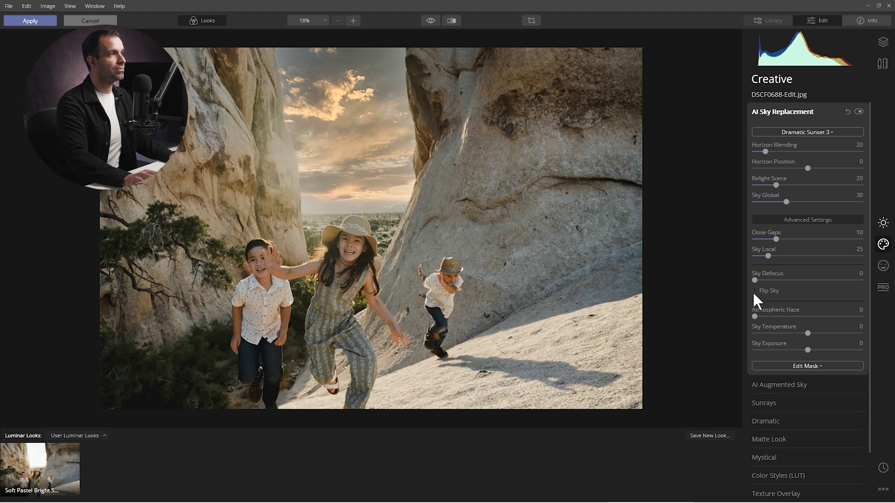
{"action": "left_click", "coordinate": [754, 291]}
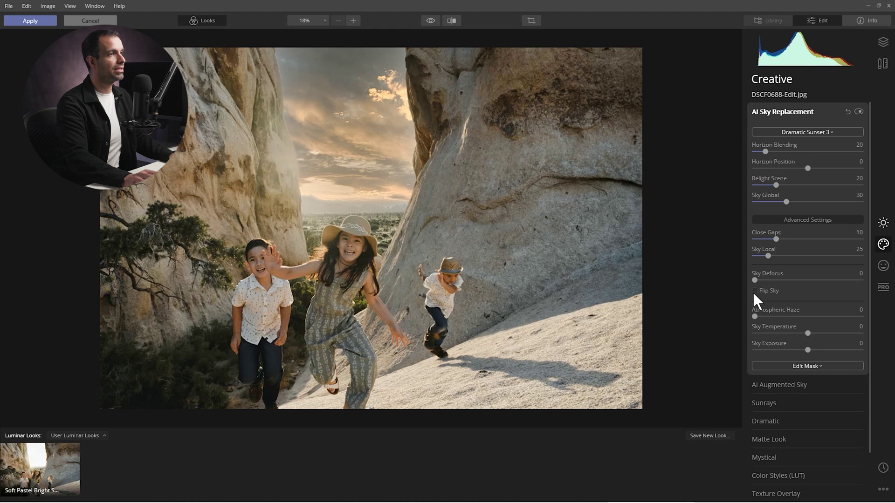
- Compare the Dramatic Sunset 4, 6 and 7 skies, then return to Dramatic Sunset 1
{"action": "left_click", "coordinate": [795, 133]}
{"action": "left_click", "coordinate": [783, 316]}
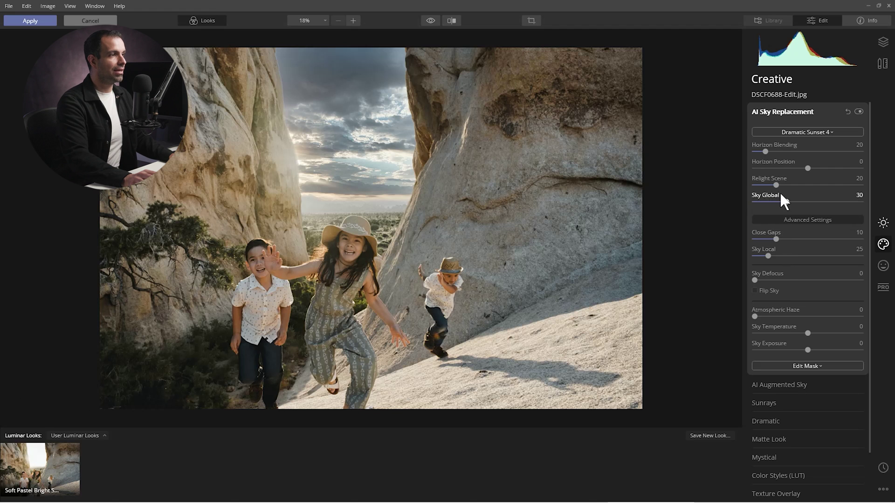
{"action": "left_click", "coordinate": [792, 131]}
{"action": "left_click", "coordinate": [777, 331]}
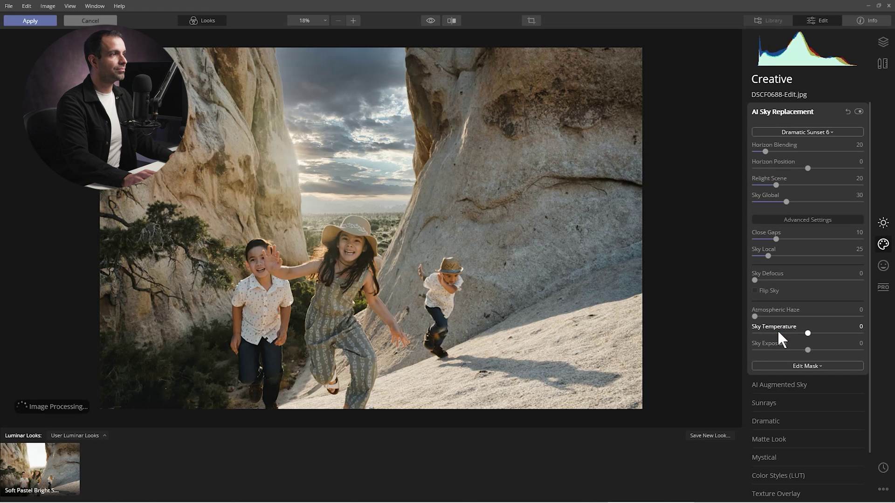
{"action": "left_click", "coordinate": [808, 132]}
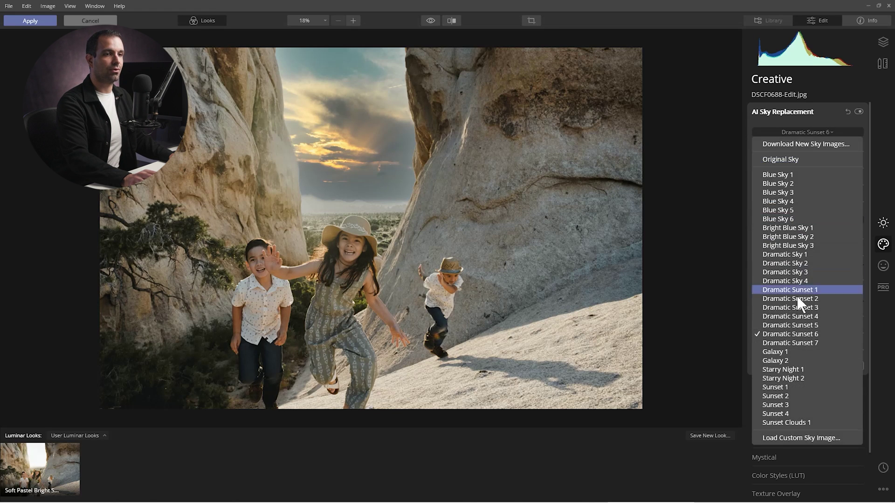
{"action": "left_click", "coordinate": [790, 342]}
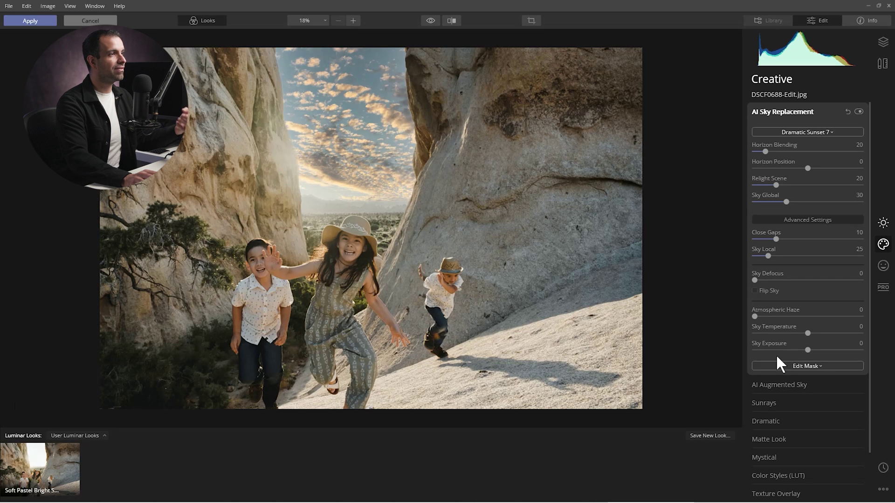
{"action": "left_click", "coordinate": [781, 132]}
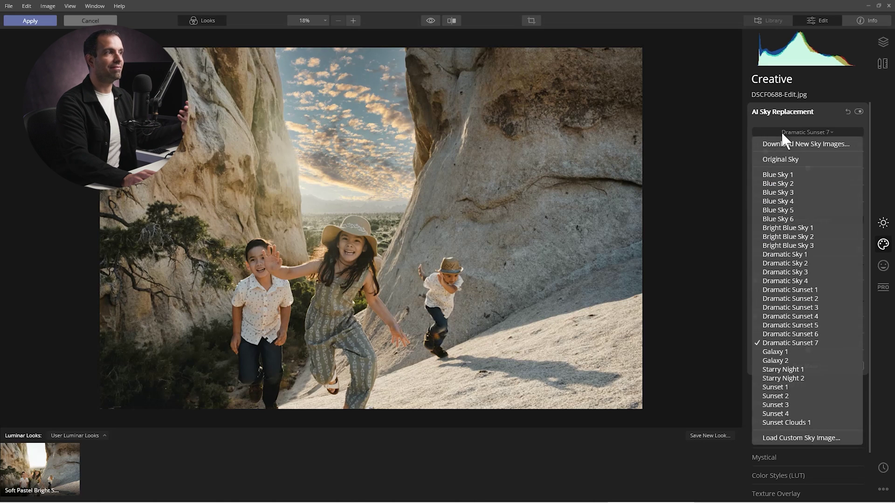
{"action": "left_click", "coordinate": [805, 291]}
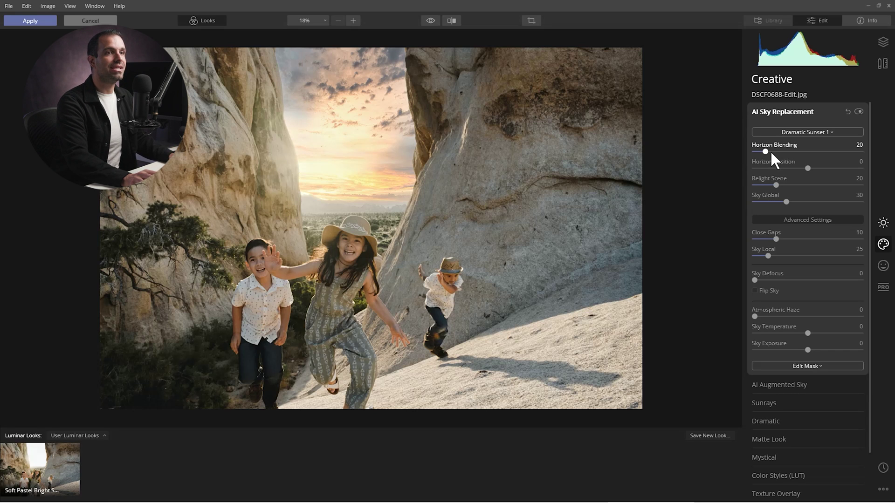
- Push Close Gaps to 25, Atmospheric Haze to its maximum 100, Sky Exposure to 25 and Sky Temperature to 10
{"action": "mouse_move", "coordinate": [765, 152]}
{"action": "left_mouse_down"}
{"action": "mouse_move", "coordinate": [785, 152]}
{"action": "mouse_move", "coordinate": [765, 153]}
{"action": "left_mouse_up"}
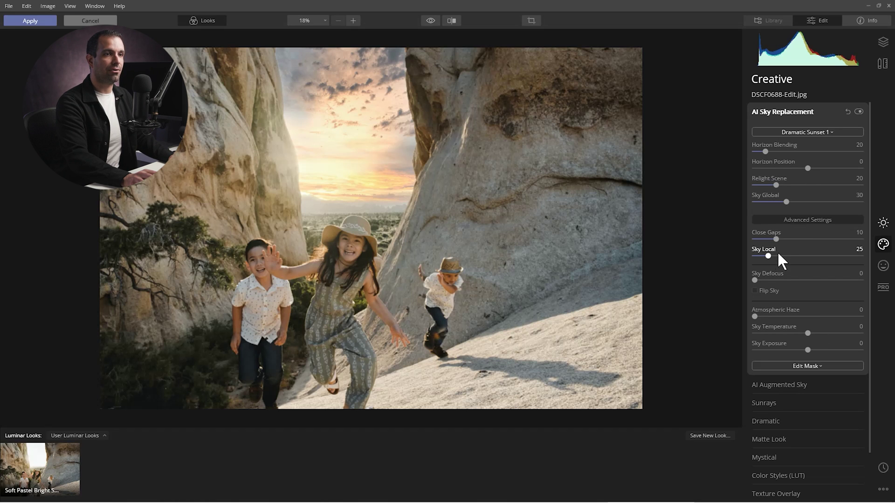
{"action": "left_click_drag", "start_coordinate": [777, 239], "coordinate": [807, 239]}
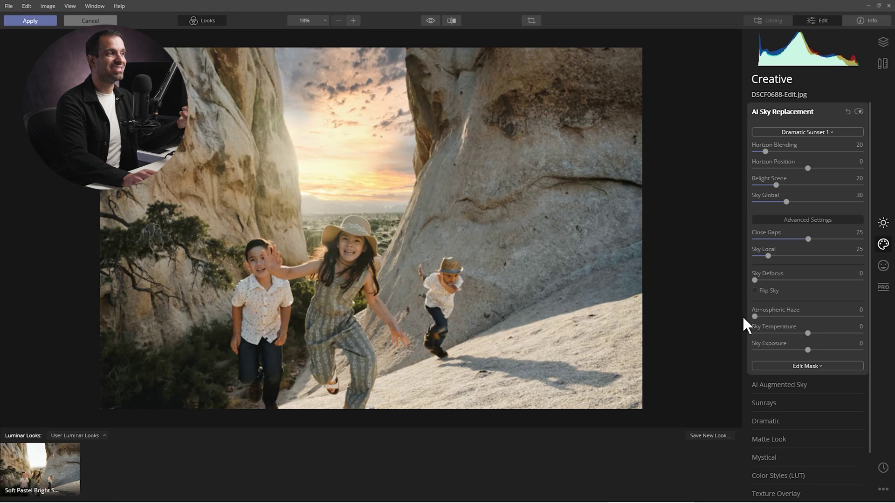
{"action": "left_click_drag", "start_coordinate": [754, 317], "coordinate": [765, 317]}
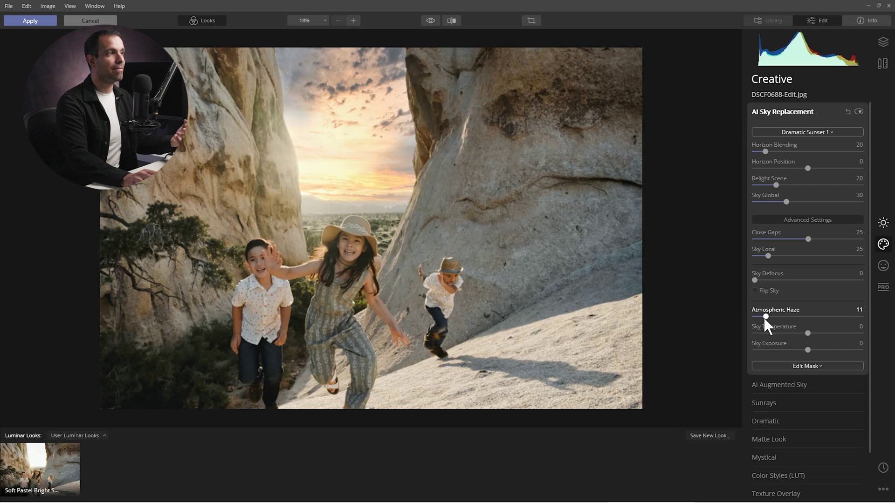
{"action": "left_click_drag", "start_coordinate": [820, 322], "coordinate": [873, 321]}
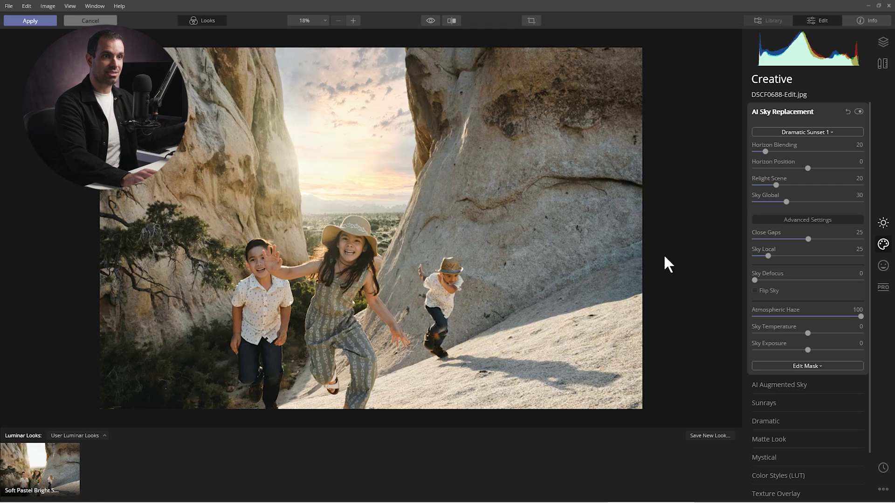
{"action": "left_click_drag", "start_coordinate": [808, 350], "coordinate": [815, 350]}
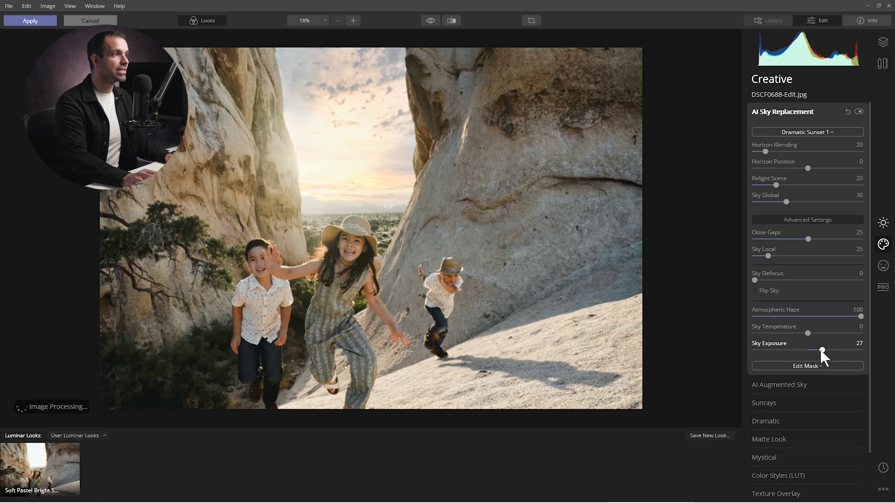
{"action": "left_click_drag", "start_coordinate": [821, 350], "coordinate": [827, 351]}
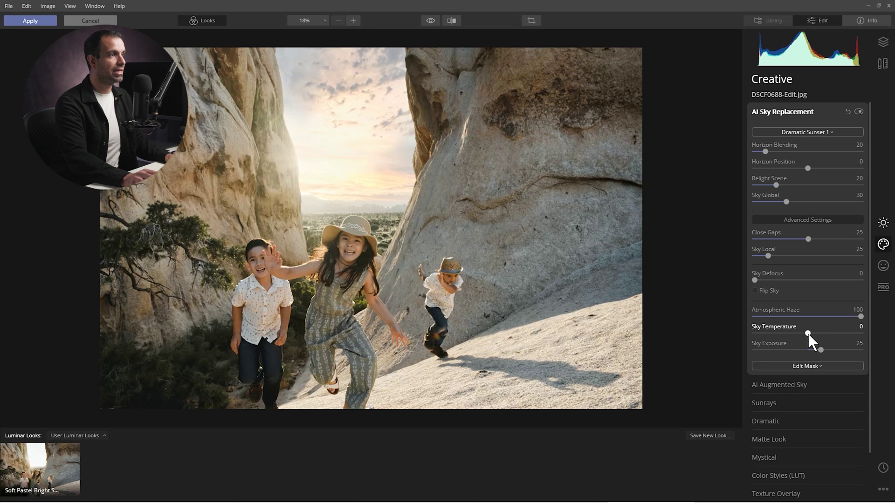
{"action": "left_click_drag", "start_coordinate": [808, 334], "coordinate": [791, 334]}
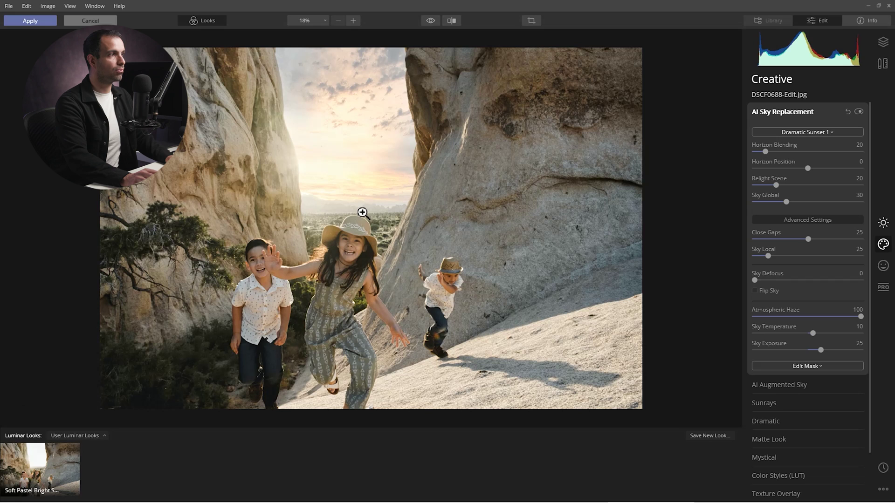
- Switch the sky effect's mask to Brush and enlarge the brush to size 316
{"action": "left_click", "coordinate": [816, 365]}
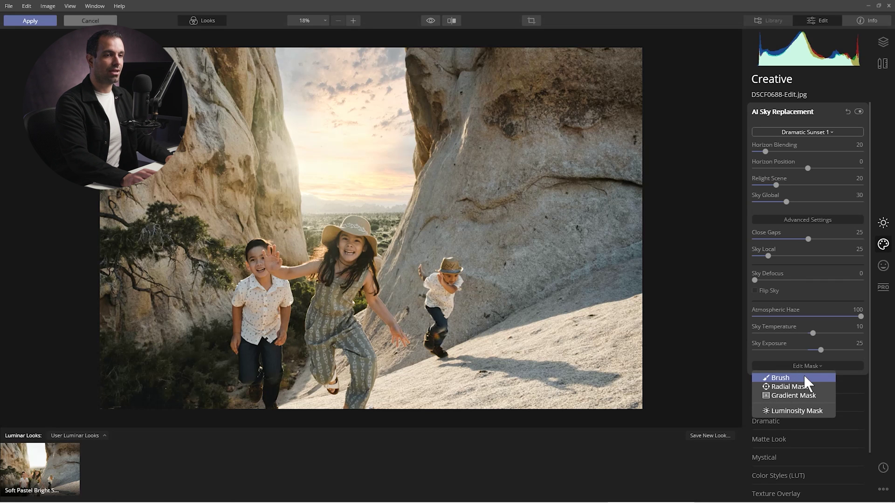
{"action": "left_click", "coordinate": [804, 376]}
{"action": "scroll", "coordinate": [243, 188], "scroll_direction": "up", "scroll_amount": 3}
{"action": "scroll", "coordinate": [243, 189], "scroll_direction": "down", "scroll_amount": 3}
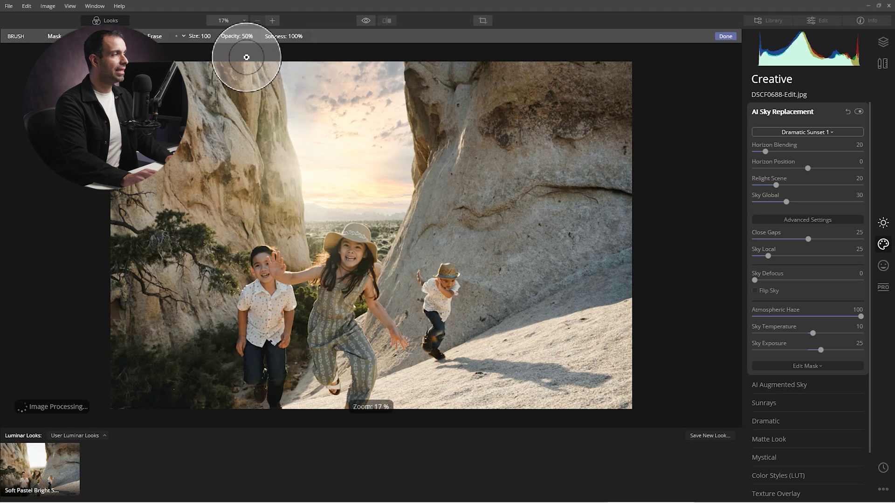
{"action": "key", "text": "bracketleft"}
{"action": "key", "text": "bracketleft"}
{"action": "key", "text": "bracketleft"}
{"action": "key", "text": "bracketleft"}
{"action": "key", "text": "bracketright"}
{"action": "key", "text": "bracketright"}
{"action": "key", "text": "bracketright"}
{"action": "key", "text": "bracketright"}
{"action": "key", "text": "bracketright"}
{"action": "key", "text": "bracketright"}
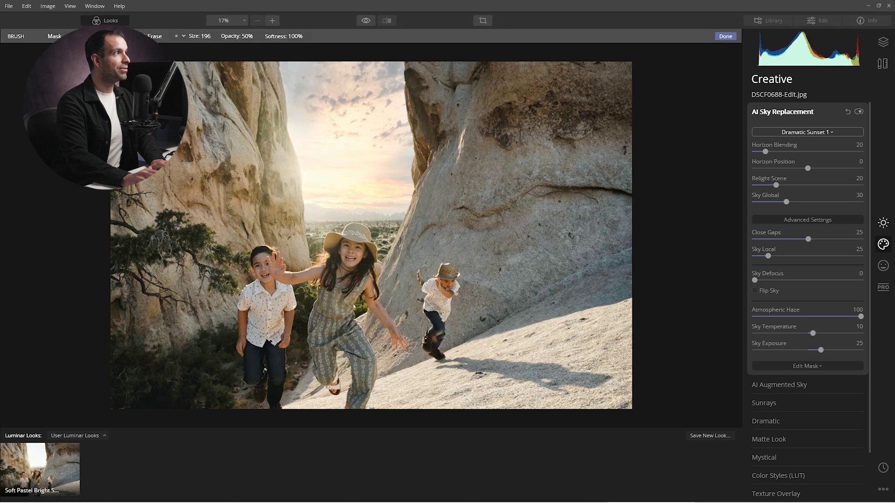
{"action": "key", "text": "bracketright"}
{"action": "key", "text": "bracketright"}
{"action": "key", "text": "bracketright"}
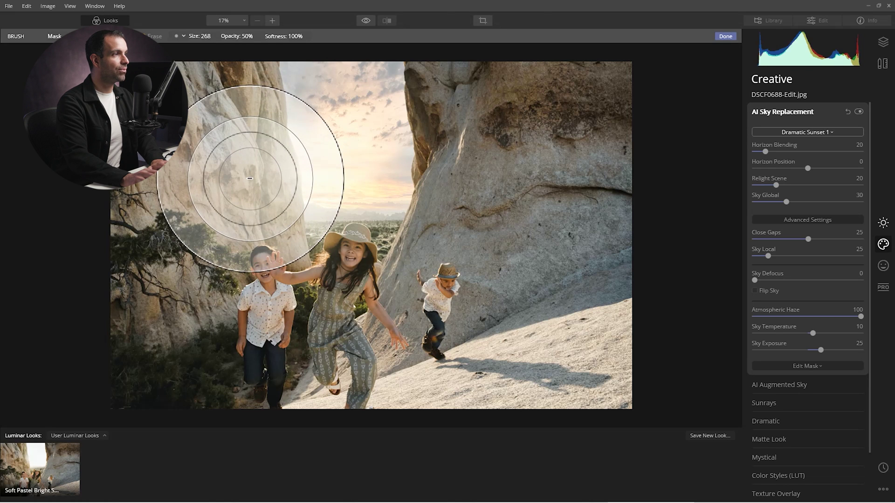
{"action": "key", "text": "bracketright"}
{"action": "key", "text": "bracketright"}
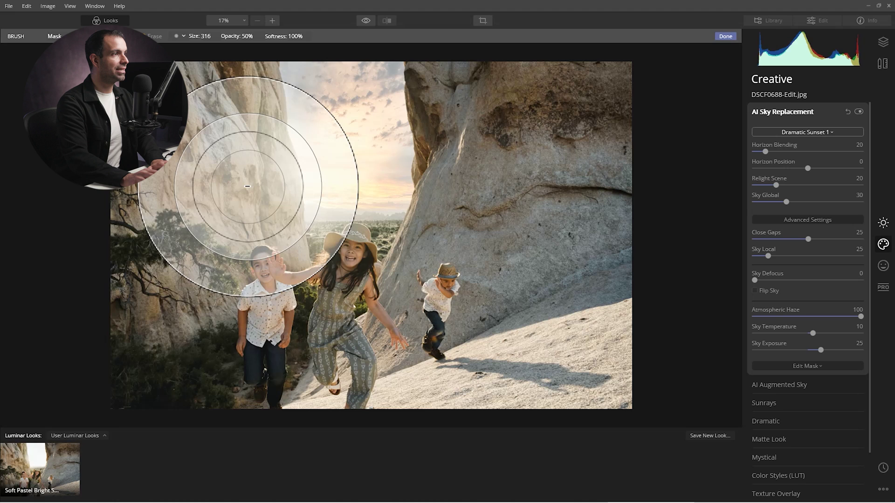
- Paint the mask over the left rock face and tree, then finish brushing
{"action": "left_click_drag", "start_coordinate": [247, 186], "coordinate": [172, 232]}
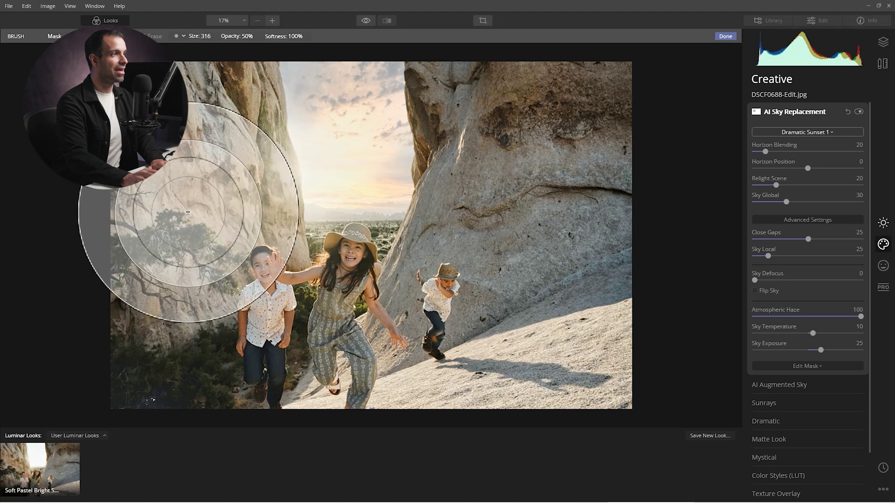
{"action": "mouse_move", "coordinate": [245, 188]}
{"action": "left_mouse_down"}
{"action": "mouse_move", "coordinate": [103, 249]}
{"action": "mouse_move", "coordinate": [191, 221]}
{"action": "mouse_move", "coordinate": [252, 181]}
{"action": "mouse_move", "coordinate": [113, 252]}
{"action": "mouse_move", "coordinate": [278, 202]}
{"action": "mouse_move", "coordinate": [248, 224]}
{"action": "mouse_move", "coordinate": [142, 256]}
{"action": "left_mouse_up"}
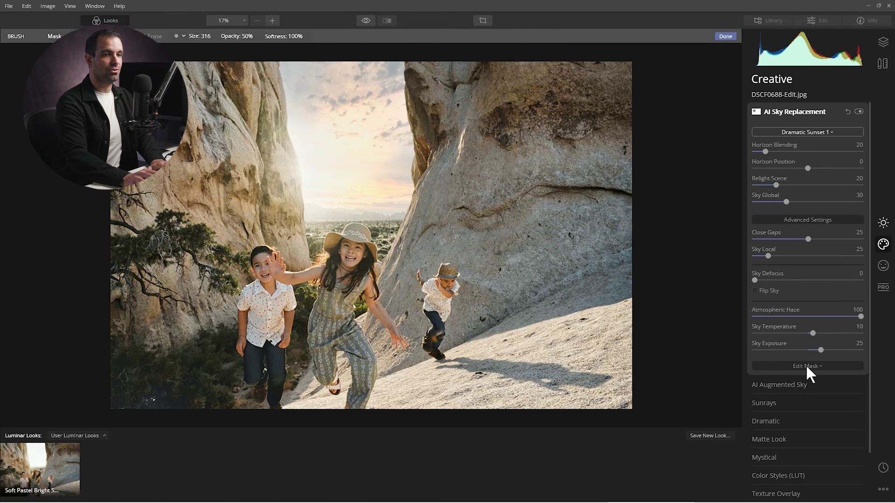
{"action": "left_click", "coordinate": [805, 366]}
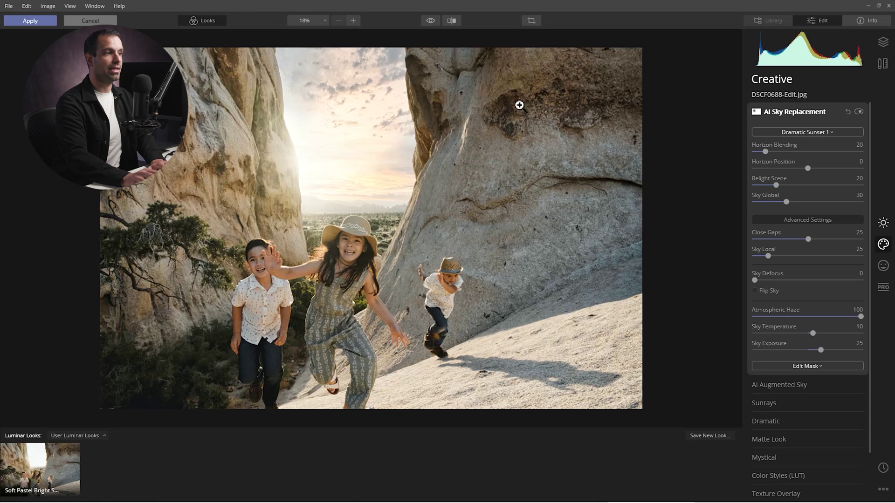
- Lay a vertical gradient mask across the sky for the sky replacement
{"action": "left_click", "coordinate": [802, 366]}
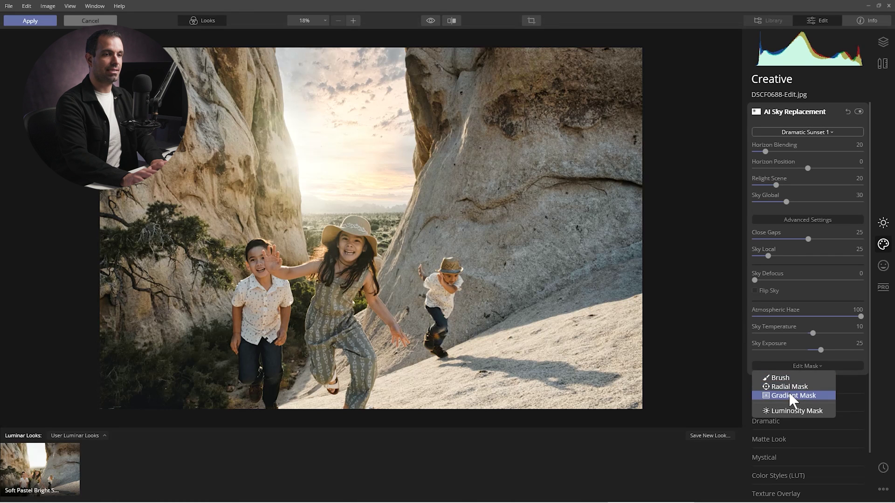
{"action": "left_click", "coordinate": [788, 392]}
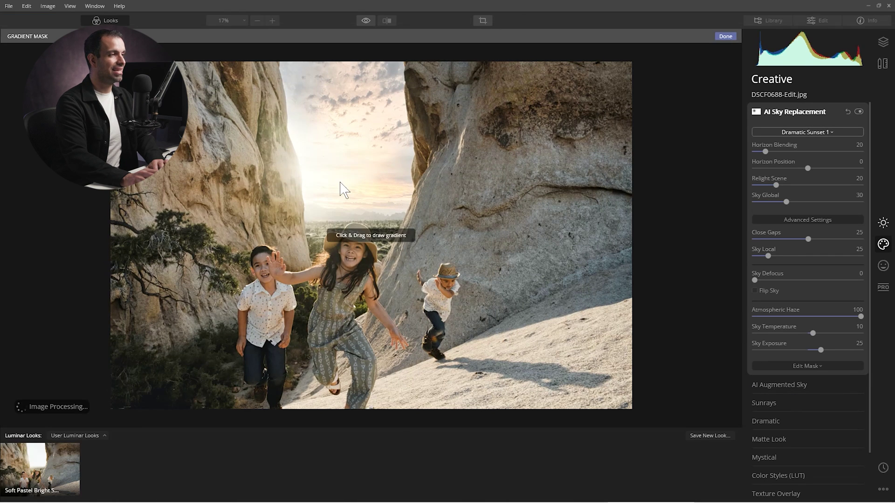
{"action": "left_click_drag", "start_coordinate": [345, 131], "coordinate": [348, 229]}
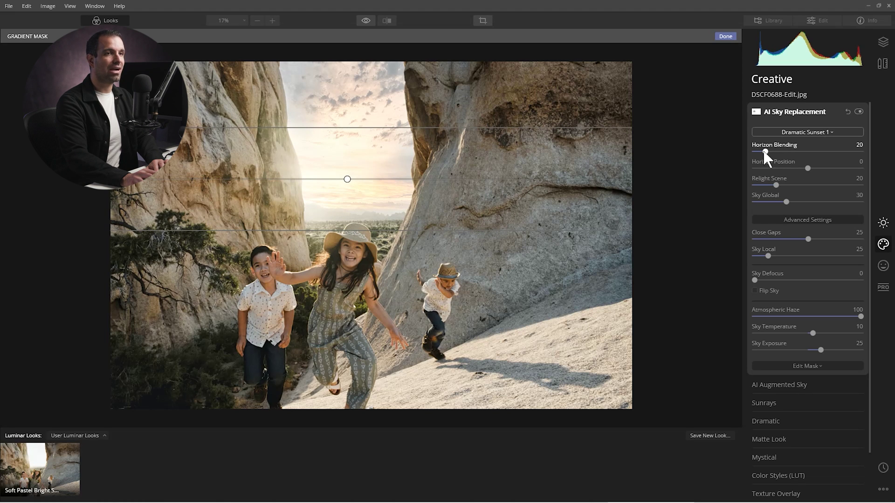
- Lower the new sky's Horizon Position to -8
{"action": "mouse_move", "coordinate": [765, 152]}
{"action": "left_mouse_down"}
{"action": "mouse_move", "coordinate": [790, 152]}
{"action": "mouse_move", "coordinate": [765, 153]}
{"action": "left_mouse_up"}
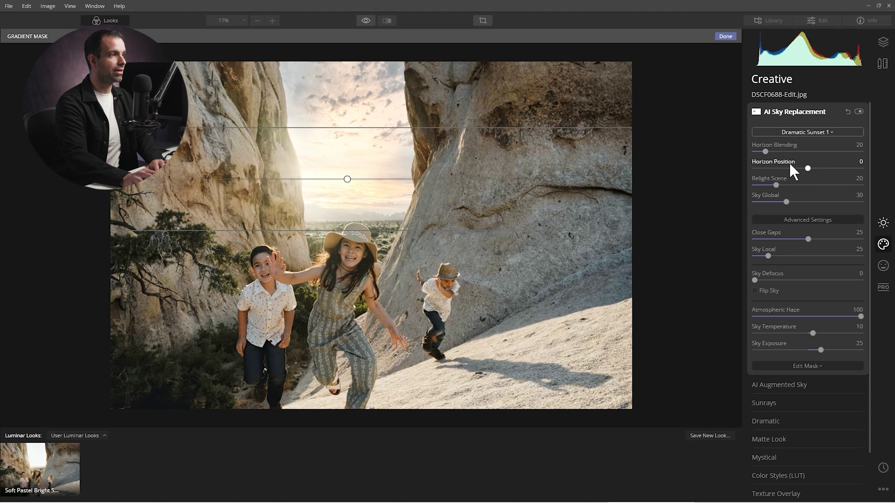
{"action": "mouse_move", "coordinate": [809, 166]}
{"action": "left_mouse_down"}
{"action": "mouse_move", "coordinate": [797, 165]}
{"action": "mouse_move", "coordinate": [812, 165]}
{"action": "mouse_move", "coordinate": [805, 167]}
{"action": "left_mouse_up"}
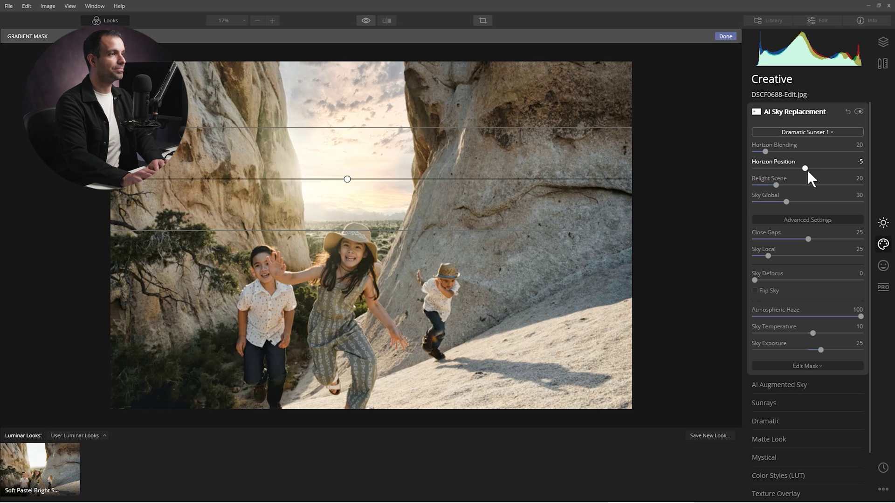
{"action": "left_click_drag", "start_coordinate": [807, 169], "coordinate": [803, 169]}
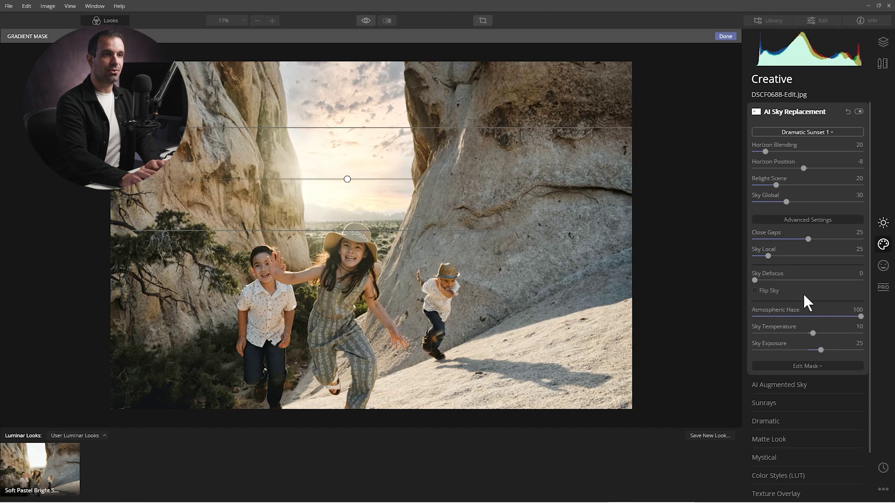
- Finish the gradient mask and, in AI Augmented Sky, try Birds 1 and 2 before settling on Birds 3
{"action": "left_click", "coordinate": [883, 223]}
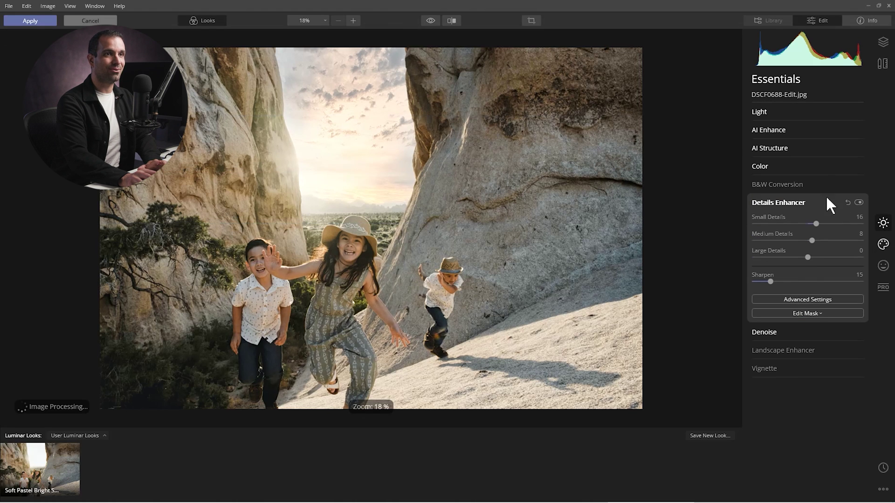
{"action": "left_click", "coordinate": [883, 245]}
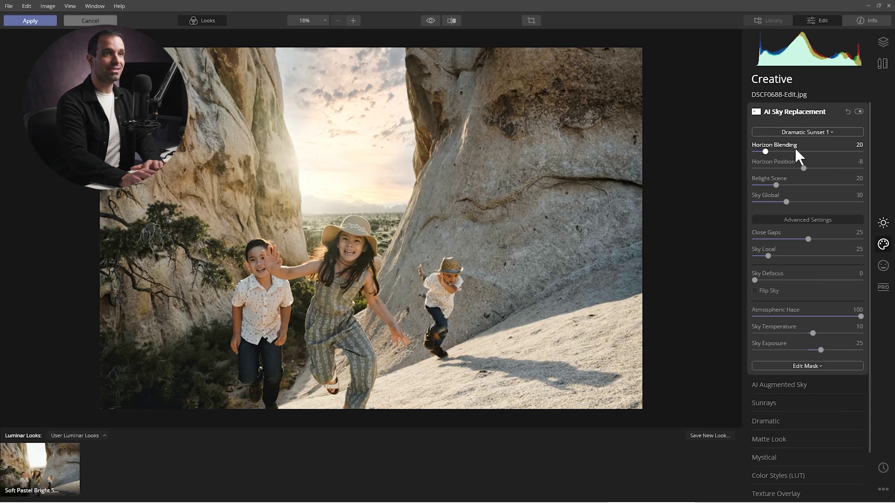
{"action": "left_click", "coordinate": [777, 385]}
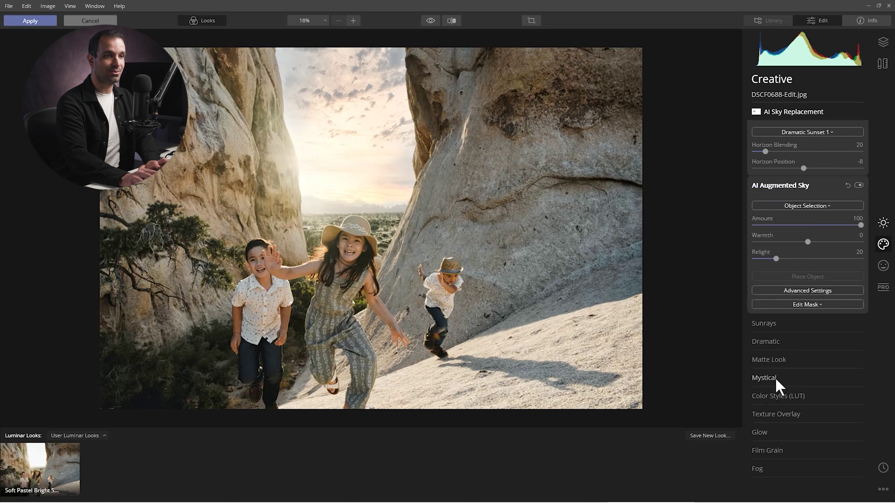
{"action": "left_click", "coordinate": [807, 151]}
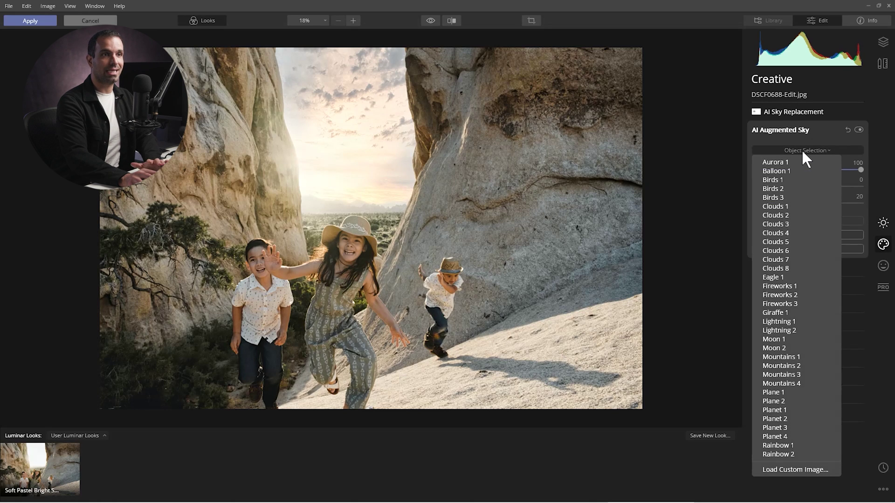
{"action": "left_click", "coordinate": [793, 179]}
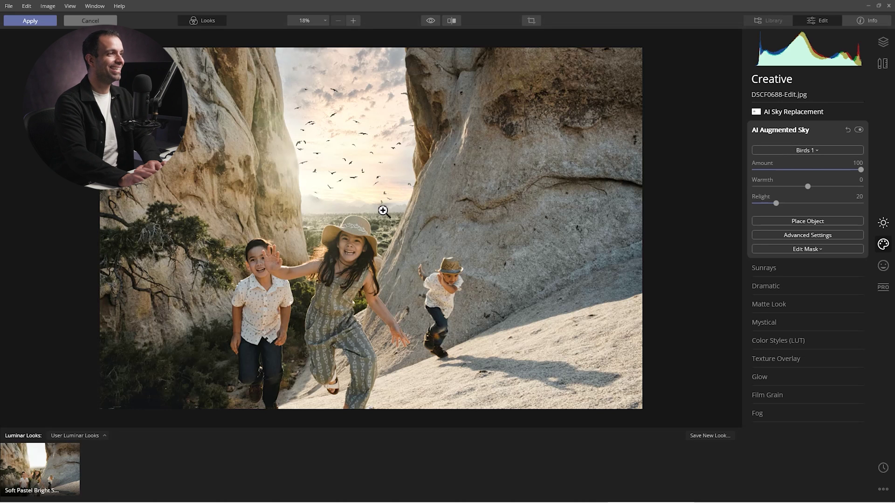
{"action": "left_click", "coordinate": [830, 150]}
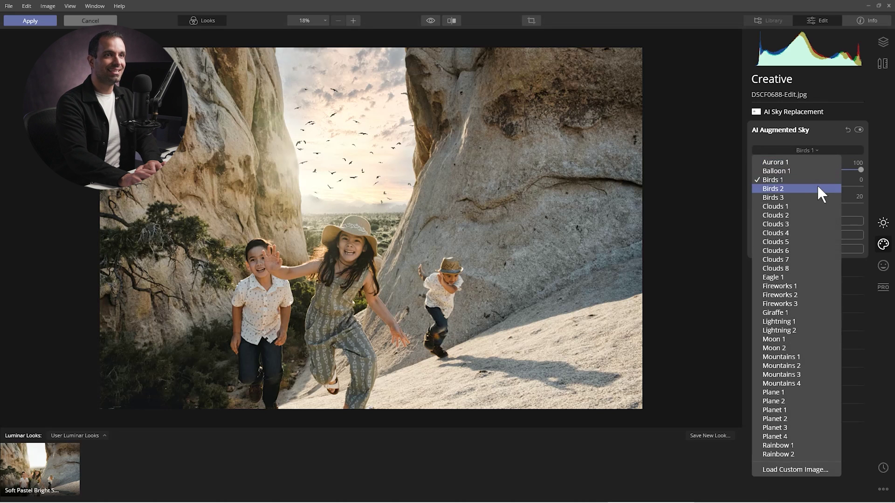
{"action": "left_click", "coordinate": [817, 184]}
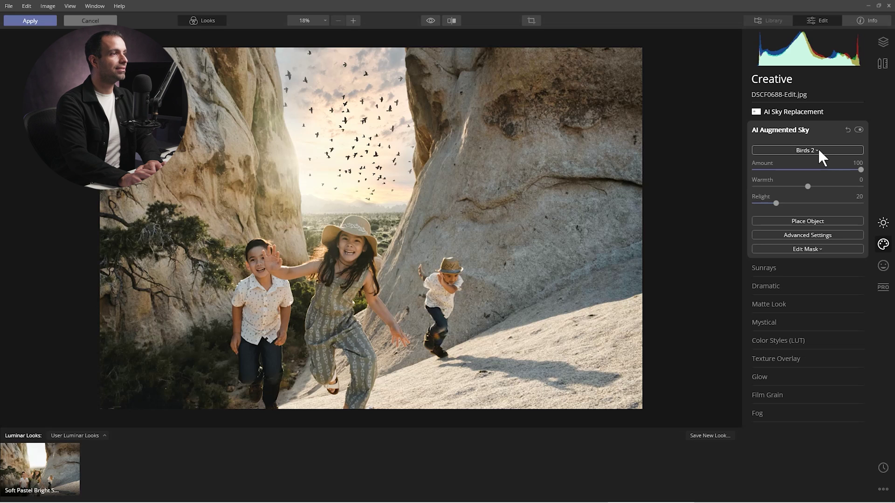
{"action": "left_click", "coordinate": [818, 150]}
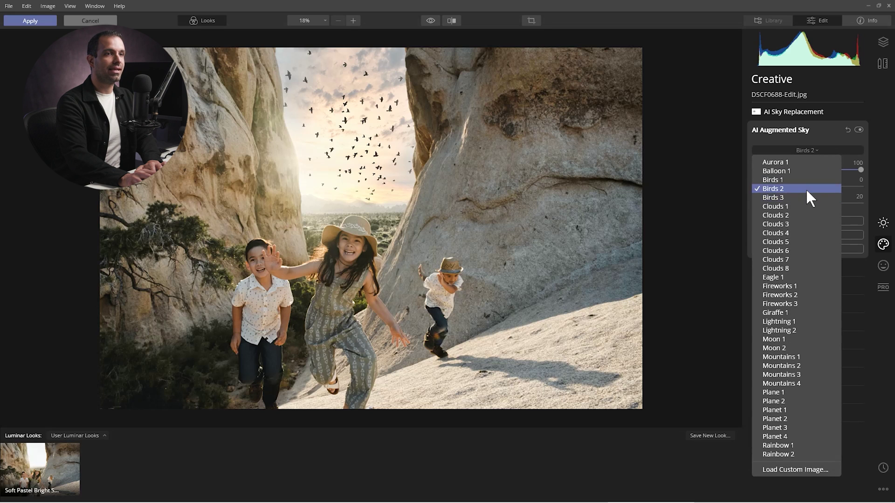
{"action": "left_click", "coordinate": [809, 207]}
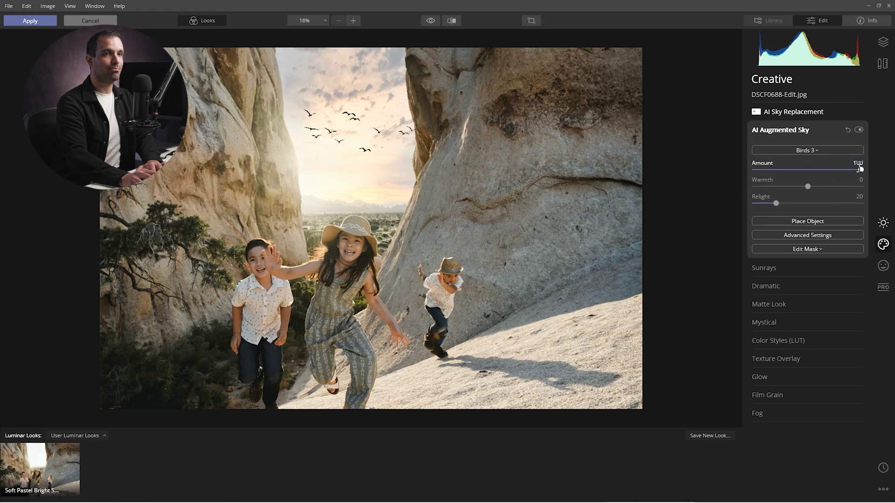
- Keep the Birds 3 flock at Amount 100 and raise its Warmth to 53
{"action": "left_click_drag", "start_coordinate": [856, 170], "coordinate": [783, 180]}
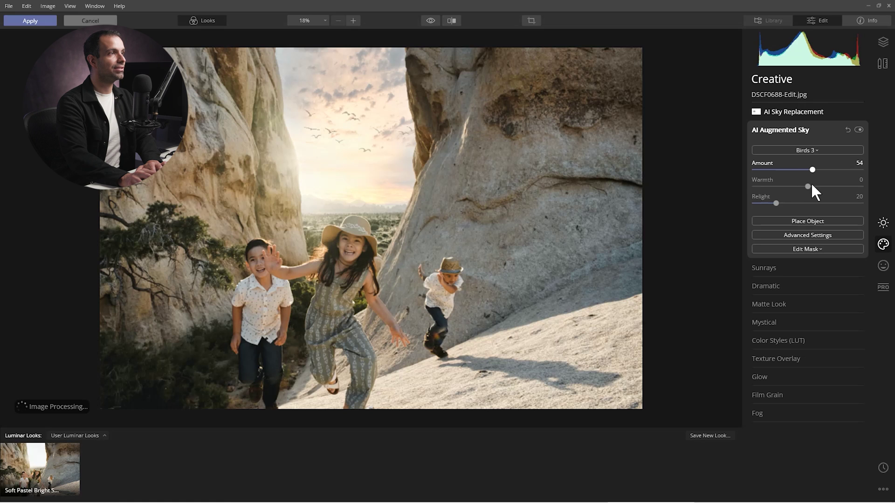
{"action": "left_click_drag", "start_coordinate": [814, 192], "coordinate": [867, 188]}
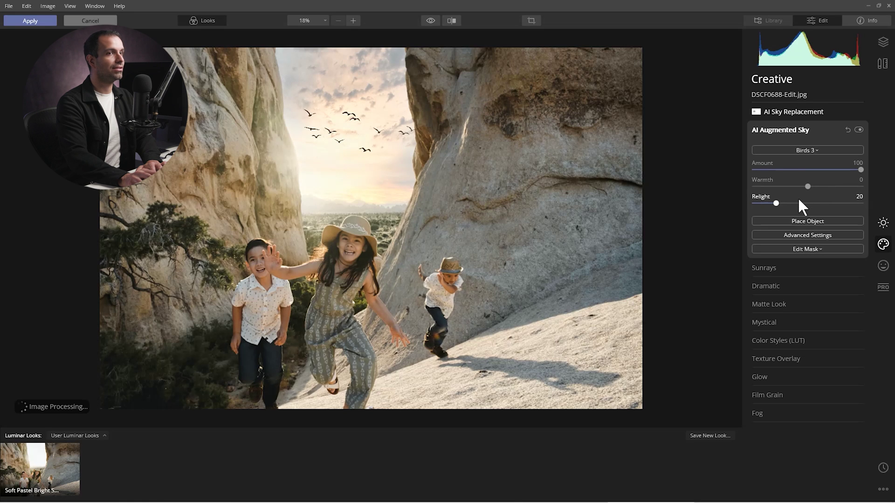
{"action": "left_click_drag", "start_coordinate": [808, 186], "coordinate": [834, 188]}
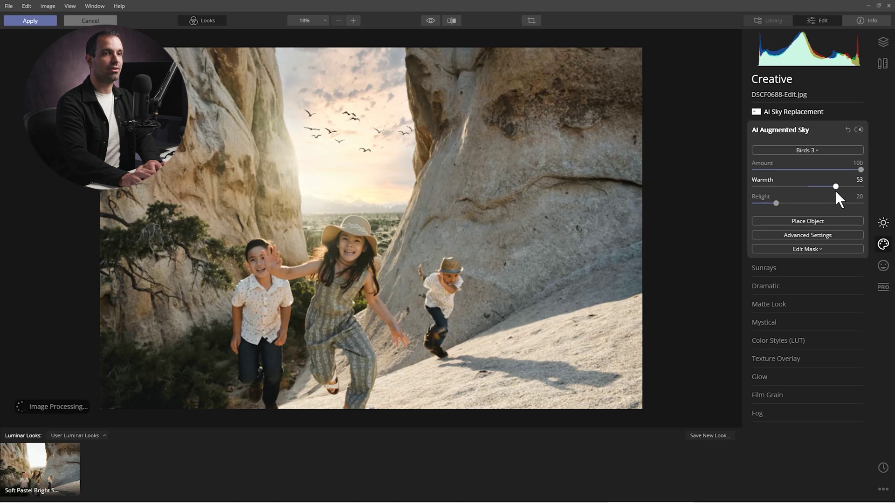
- Try the hot-air balloon, then the Moon 1 object, moving the moon to the right
{"action": "left_click", "coordinate": [801, 235]}
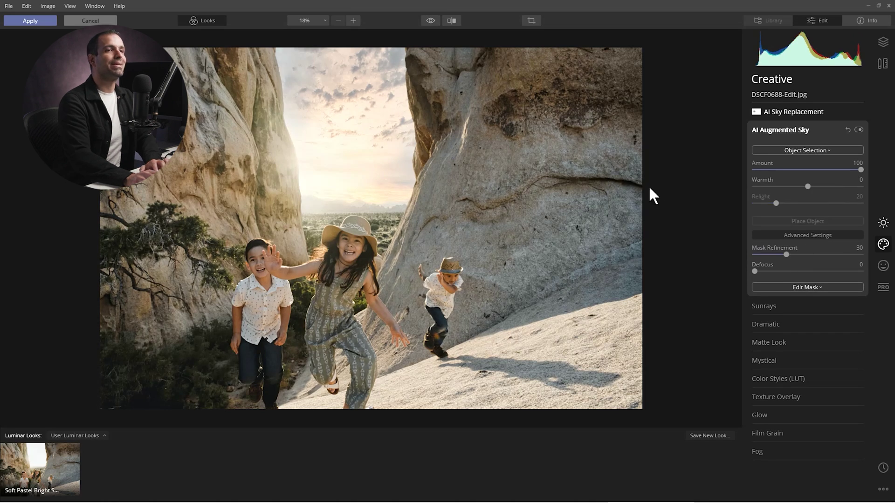
{"action": "left_click", "coordinate": [788, 149]}
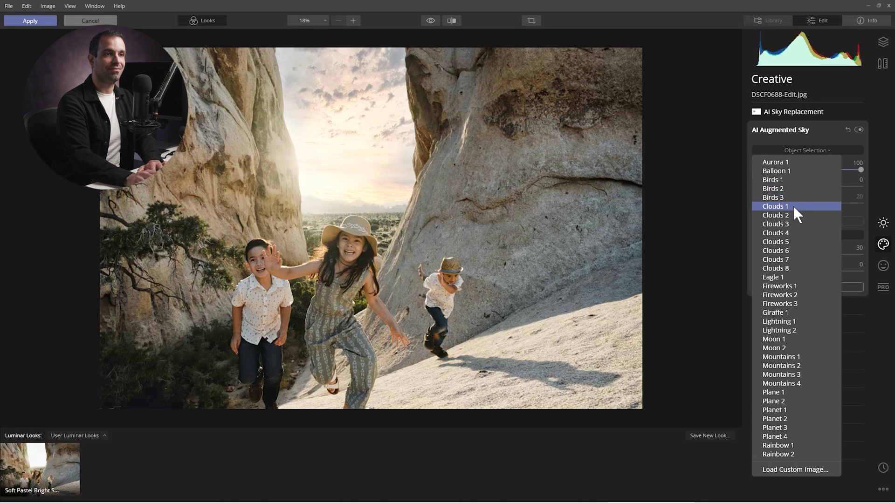
{"action": "left_click", "coordinate": [799, 170]}
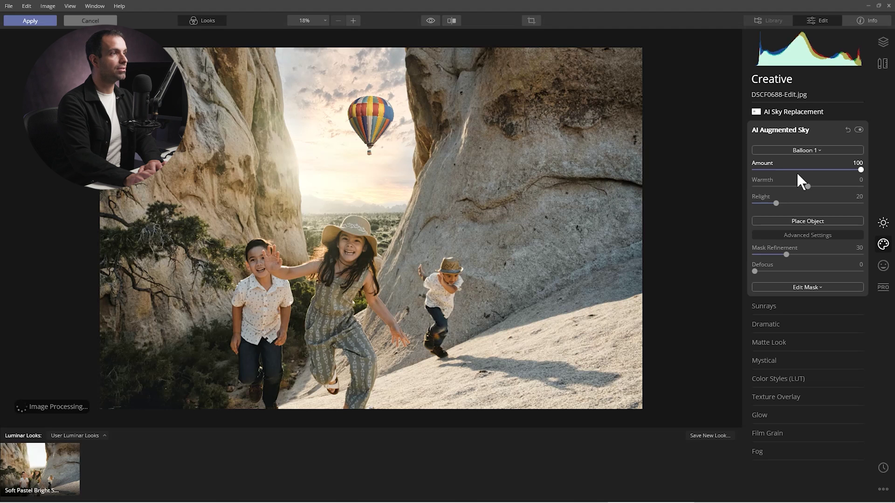
{"action": "left_click", "coordinate": [812, 152]}
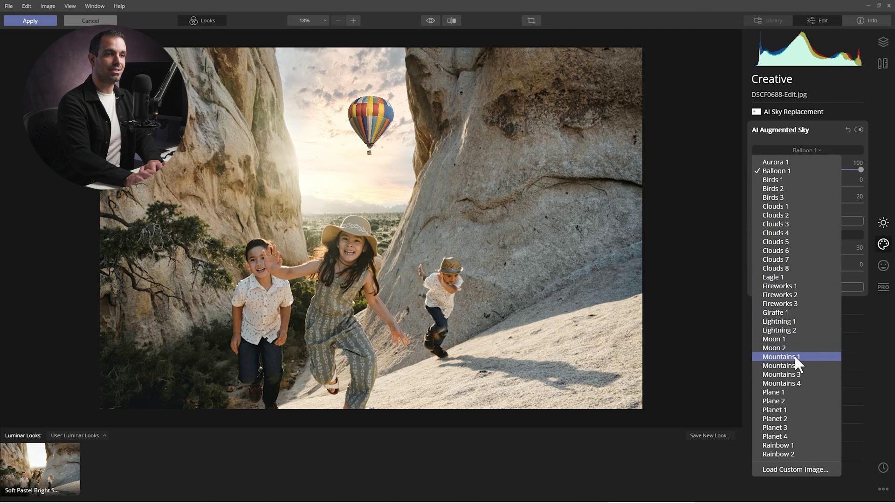
{"action": "left_click", "coordinate": [795, 339]}
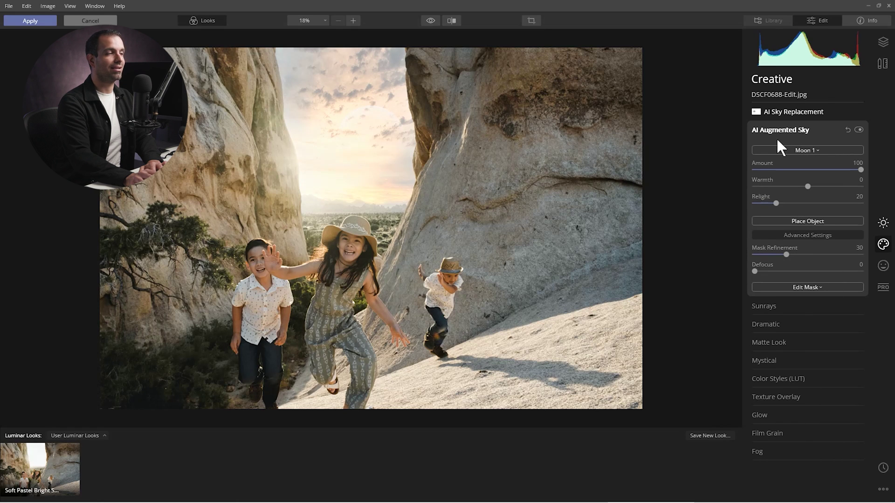
{"action": "left_click", "coordinate": [789, 222]}
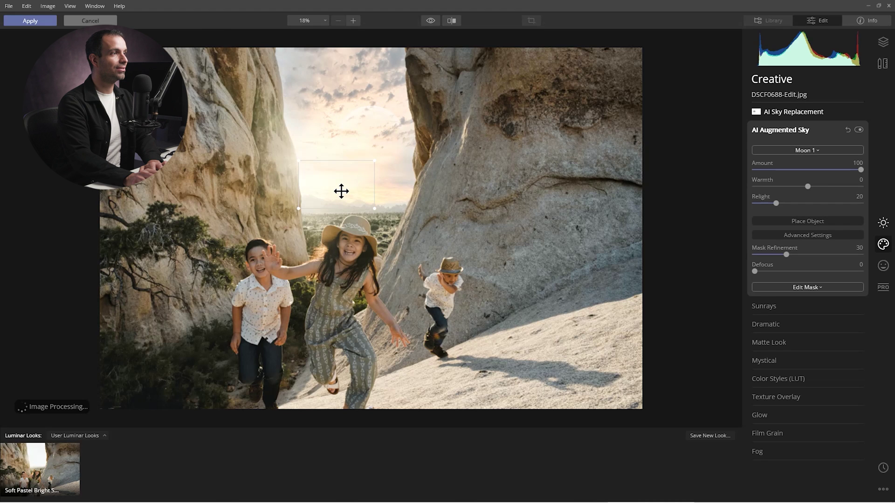
{"action": "left_click_drag", "start_coordinate": [342, 191], "coordinate": [401, 194]}
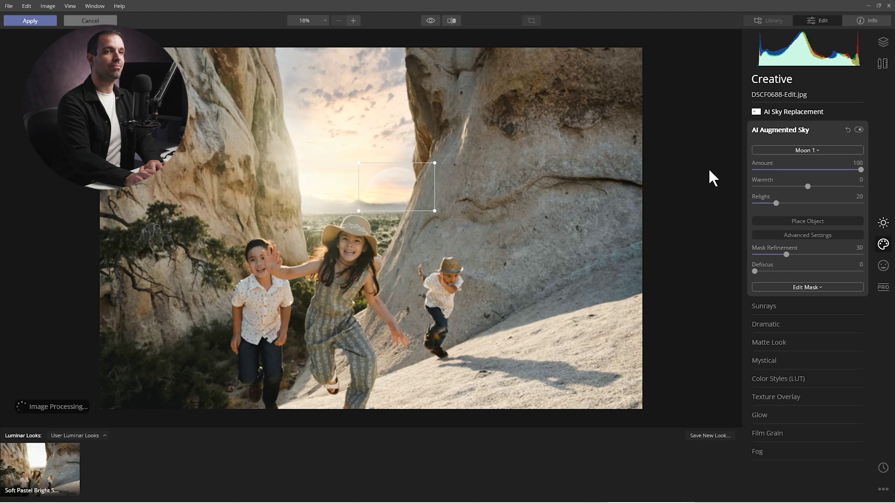
- Switch back to the hot-air balloon, enlarge it and move it up near the top edge
{"action": "left_click", "coordinate": [808, 149]}
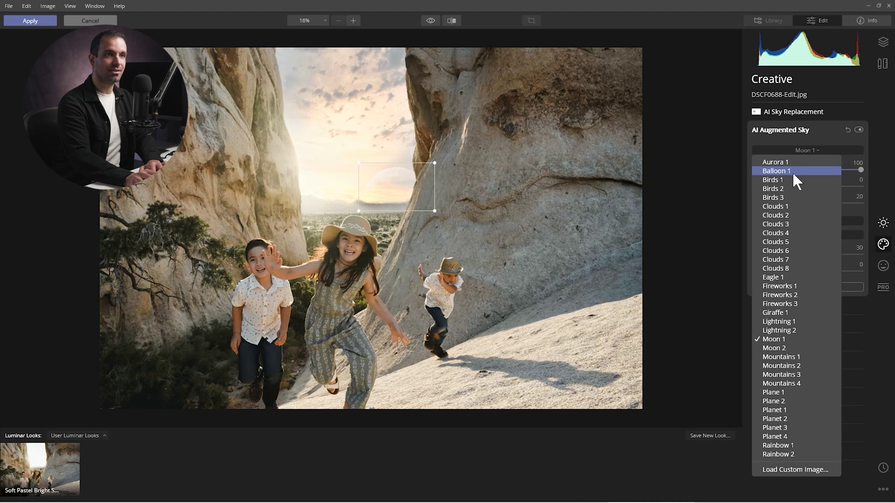
{"action": "left_click", "coordinate": [793, 171]}
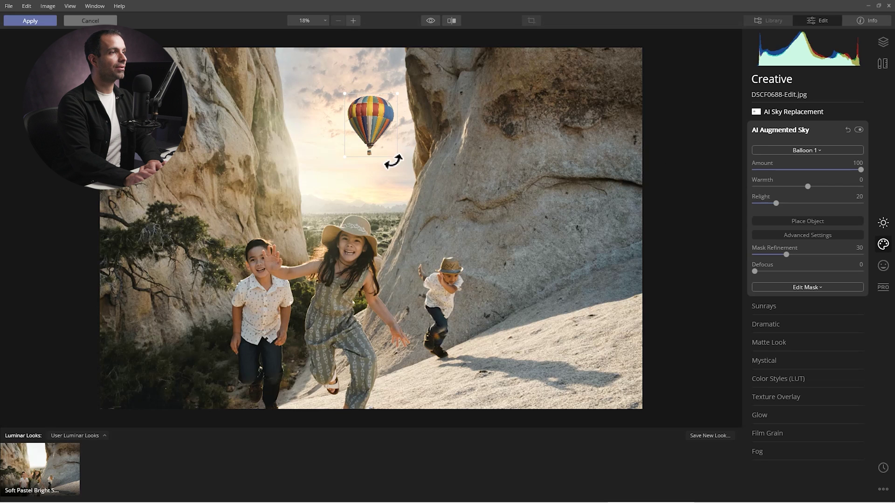
{"action": "left_click_drag", "start_coordinate": [393, 148], "coordinate": [454, 198]}
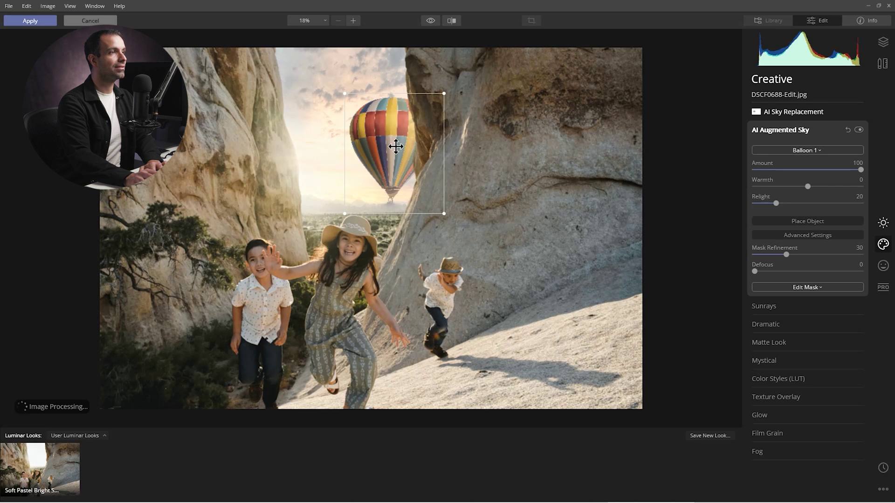
{"action": "left_click_drag", "start_coordinate": [388, 120], "coordinate": [395, 81]}
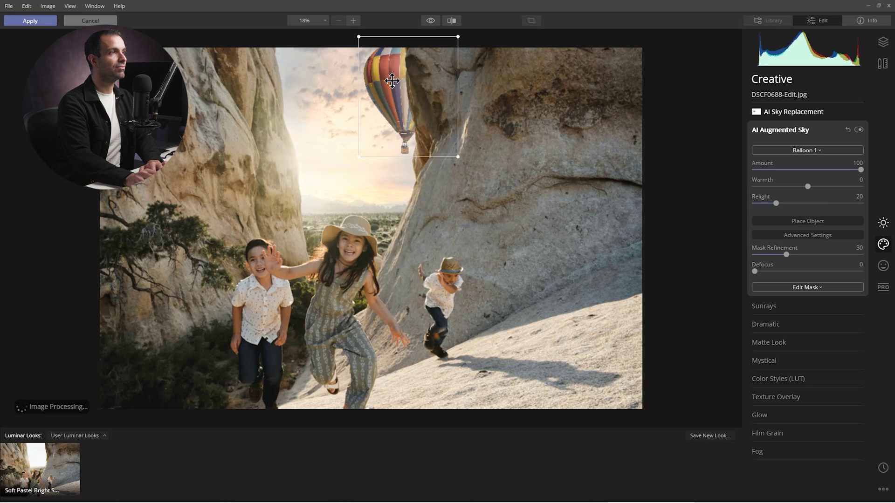
{"action": "left_click_drag", "start_coordinate": [396, 81], "coordinate": [383, 77]}
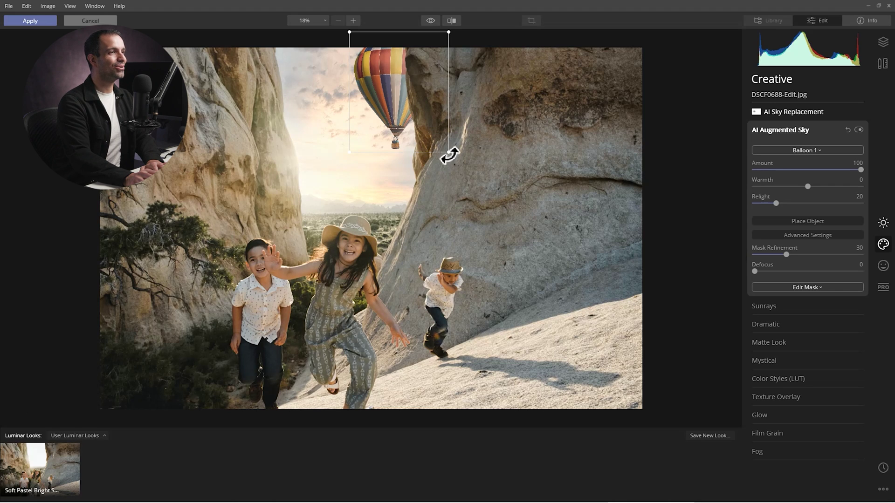
- Tweak the balloon's warmth to 10, relight, mask refinement and defocus, then reset AI Augmented Sky
{"action": "left_click_drag", "start_coordinate": [811, 186], "coordinate": [822, 185]}
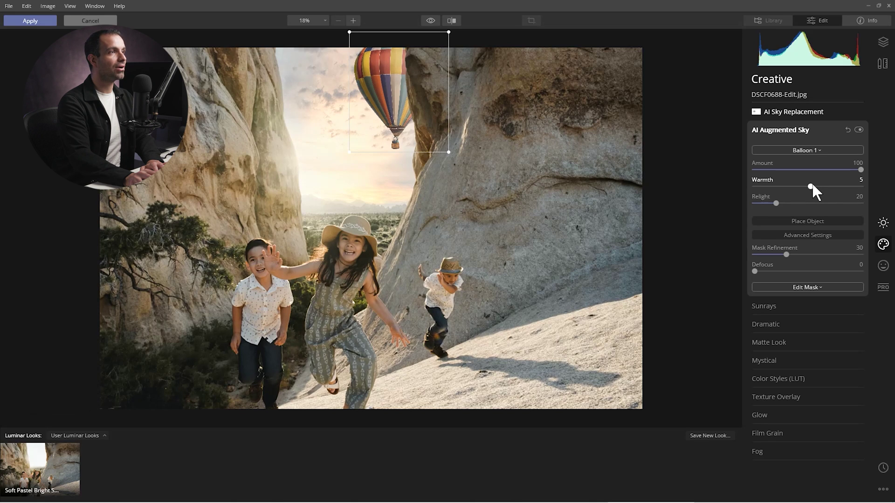
{"action": "left_click", "coordinate": [815, 187]}
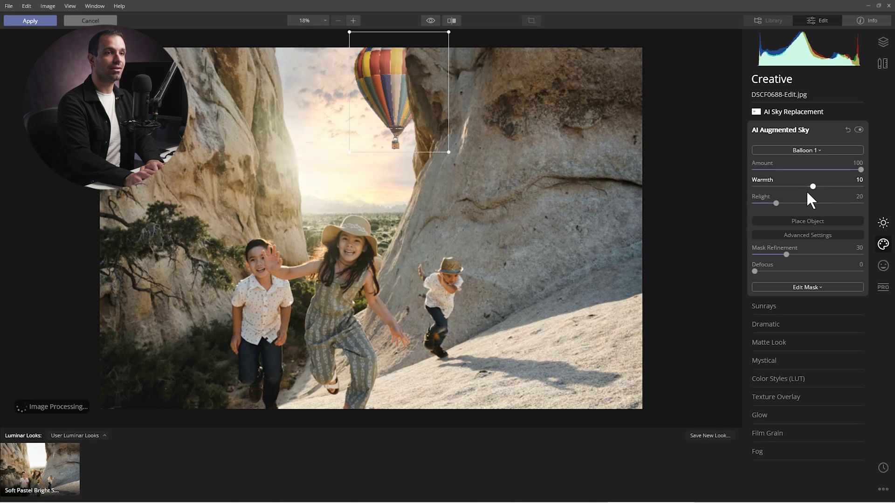
{"action": "left_click_drag", "start_coordinate": [771, 203], "coordinate": [826, 204]}
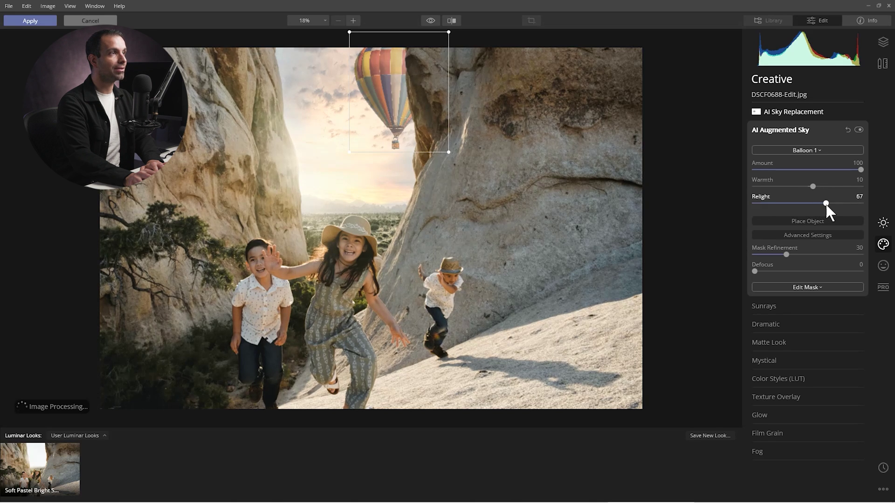
{"action": "double_click", "coordinate": [826, 204]}
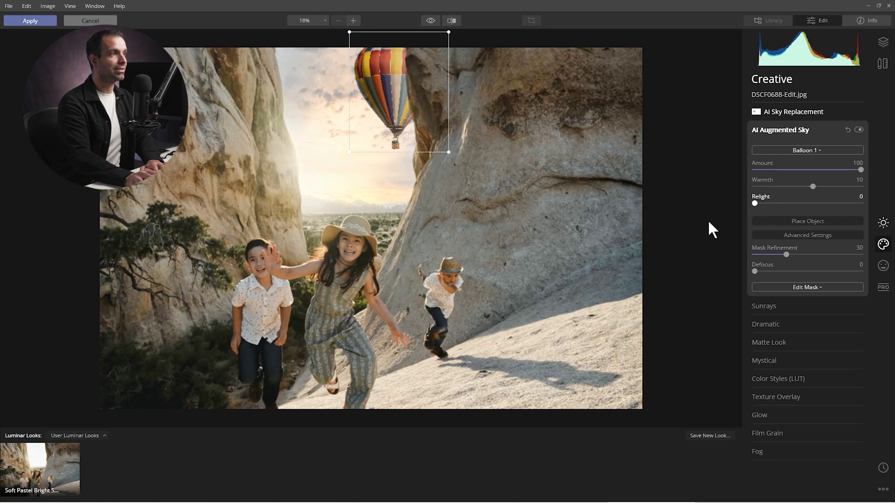
{"action": "left_click", "coordinate": [776, 203]}
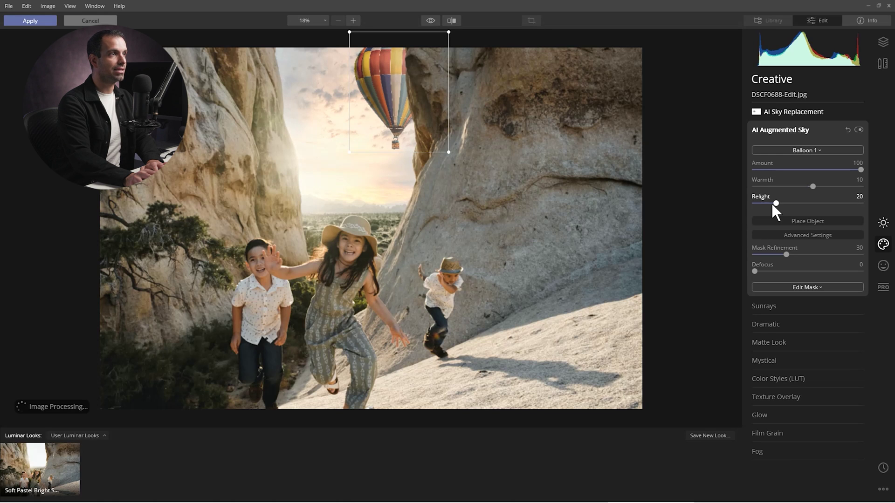
{"action": "mouse_move", "coordinate": [774, 203]}
{"action": "left_mouse_down"}
{"action": "mouse_move", "coordinate": [764, 204]}
{"action": "mouse_move", "coordinate": [777, 204]}
{"action": "left_mouse_up"}
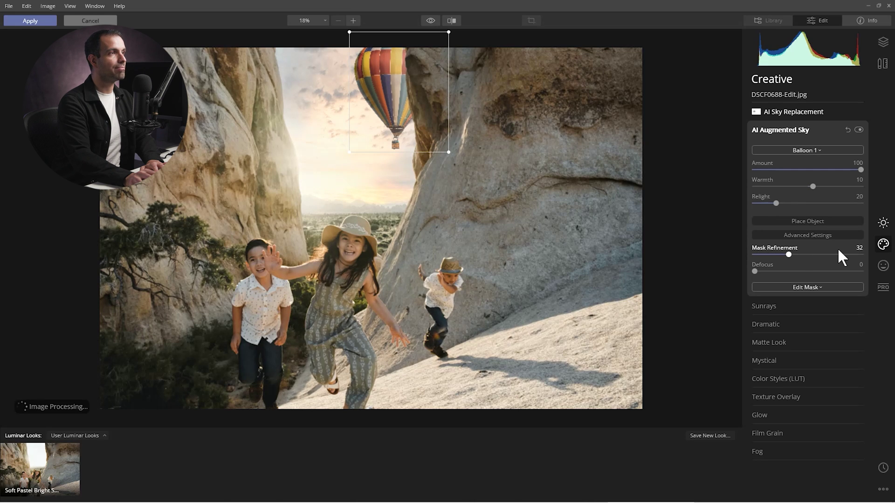
{"action": "left_click_drag", "start_coordinate": [837, 247], "coordinate": [887, 267]}
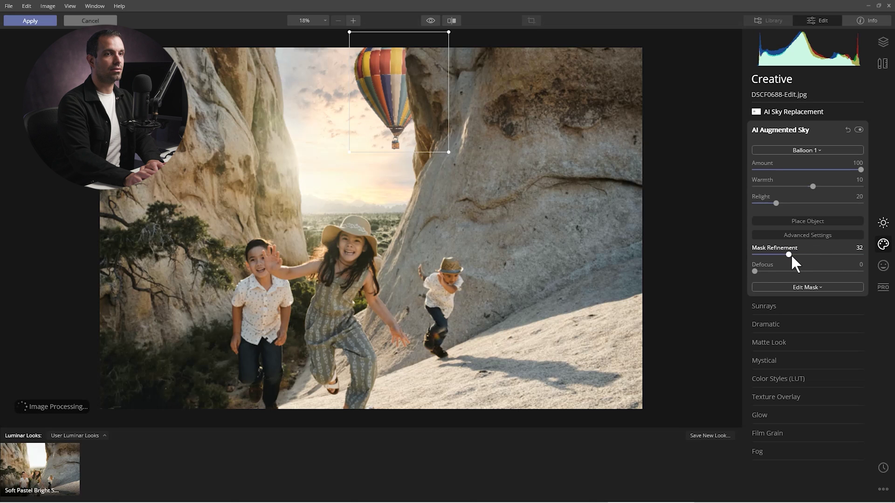
{"action": "left_click", "coordinate": [761, 271]}
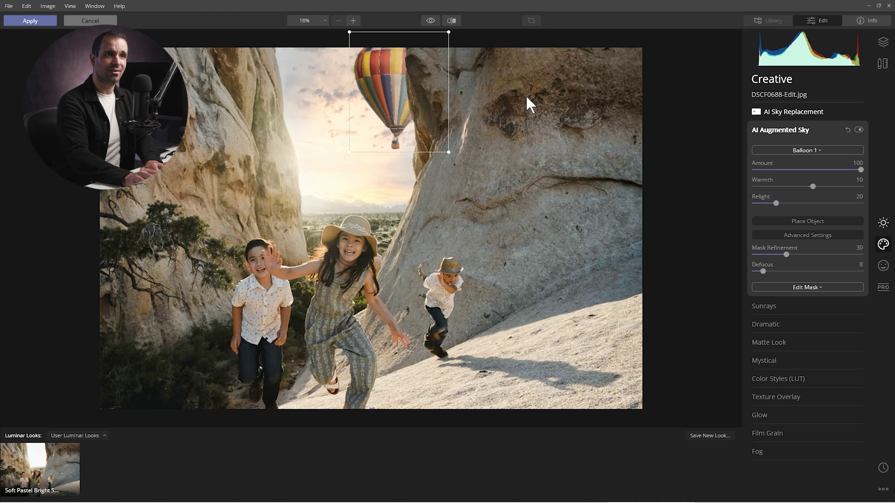
{"action": "left_click", "coordinate": [847, 130]}
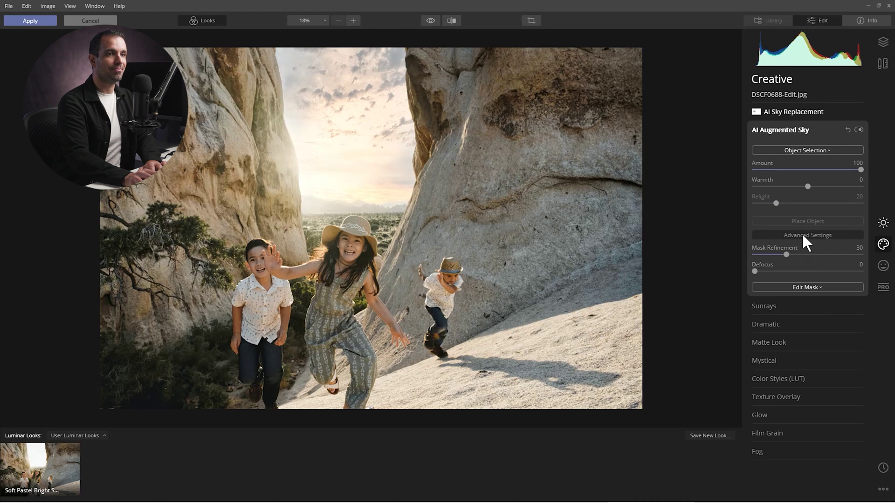
- Add Sunrays and place the sun center at the left rock edge
{"action": "left_click", "coordinate": [778, 312]}
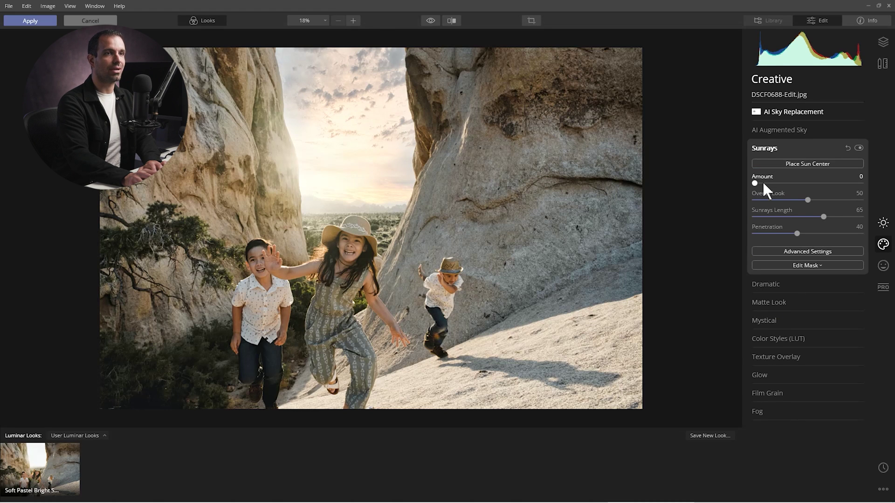
{"action": "left_click_drag", "start_coordinate": [753, 183], "coordinate": [765, 183]}
{"action": "left_click", "coordinate": [781, 163]}
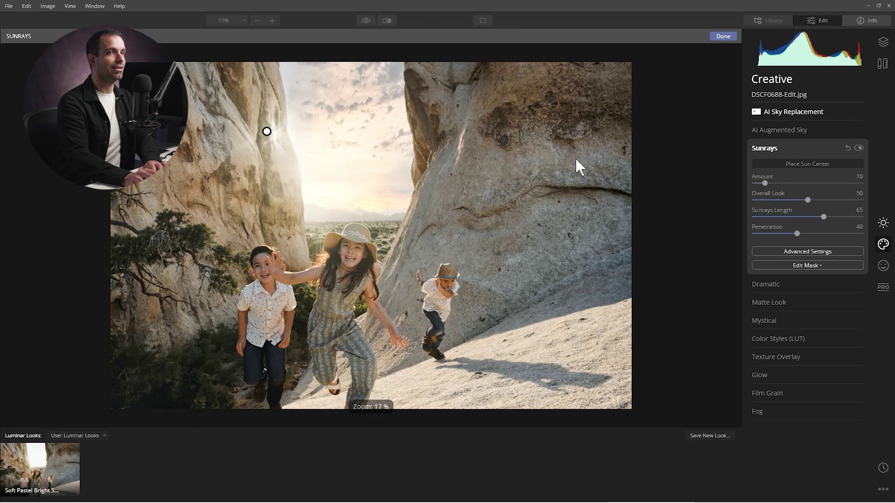
{"action": "left_click_drag", "start_coordinate": [267, 131], "coordinate": [301, 192]}
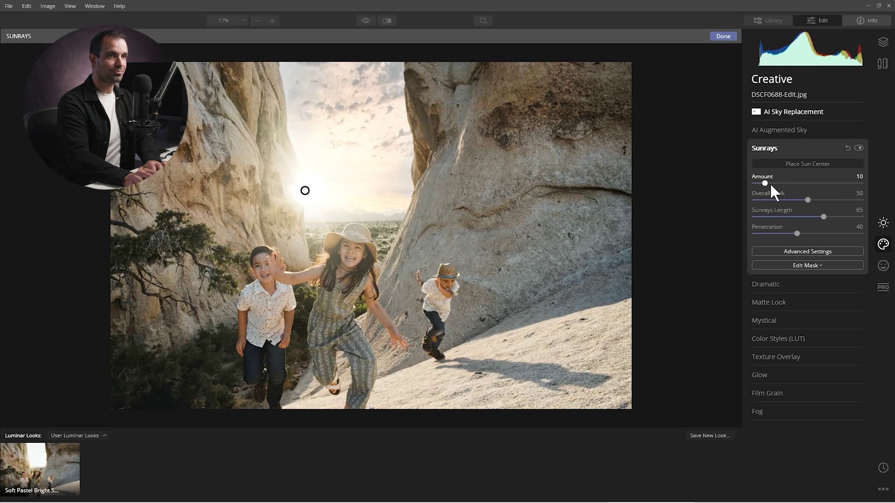
- Lower the sunray strength slightly, soften Overall Look to 75 and set Penetration to 30
{"action": "left_click_drag", "start_coordinate": [770, 183], "coordinate": [763, 185]}
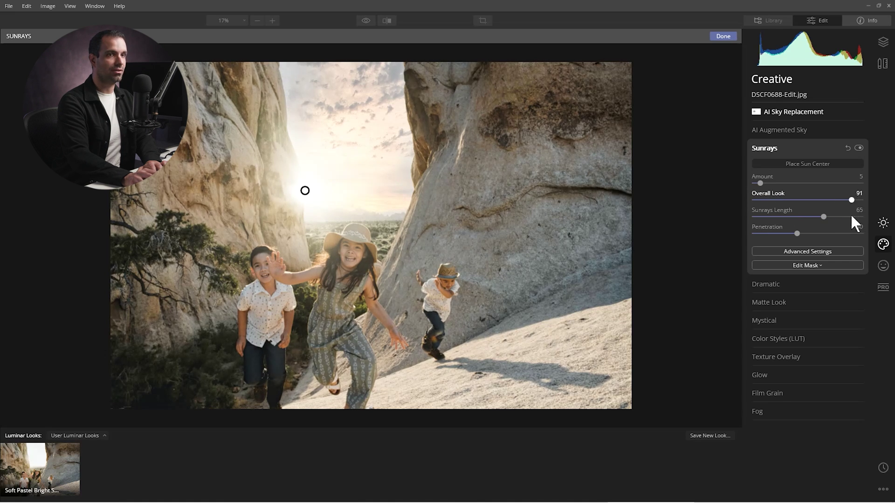
{"action": "left_click_drag", "start_coordinate": [855, 200], "coordinate": [868, 215]}
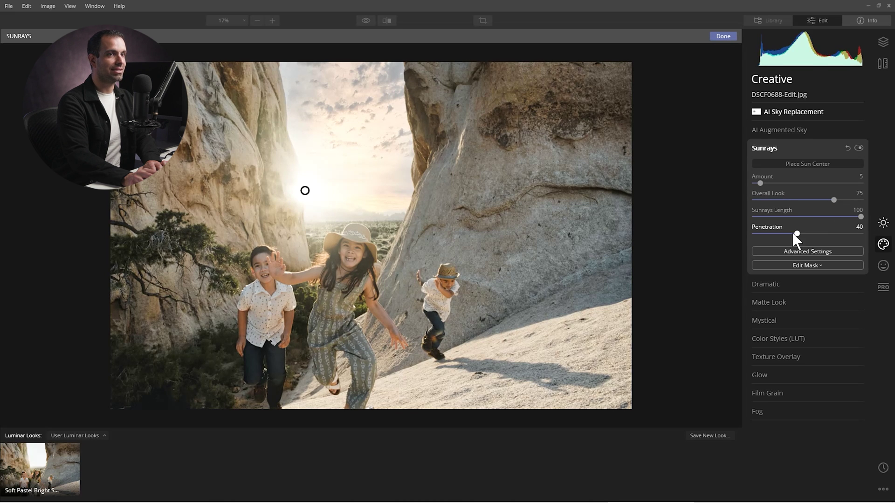
{"action": "mouse_move", "coordinate": [797, 233]}
{"action": "left_mouse_down"}
{"action": "mouse_move", "coordinate": [776, 234]}
{"action": "mouse_move", "coordinate": [788, 236]}
{"action": "left_mouse_up"}
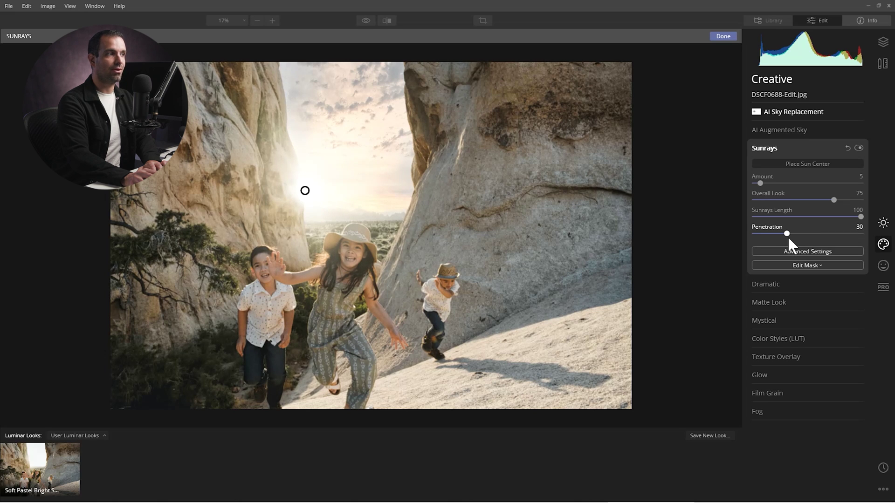
{"action": "left_click", "coordinate": [787, 234]}
- In the advanced Sunrays options, set 60 rays, full sun glow and a warmer sun
{"action": "left_click", "coordinate": [790, 250]}
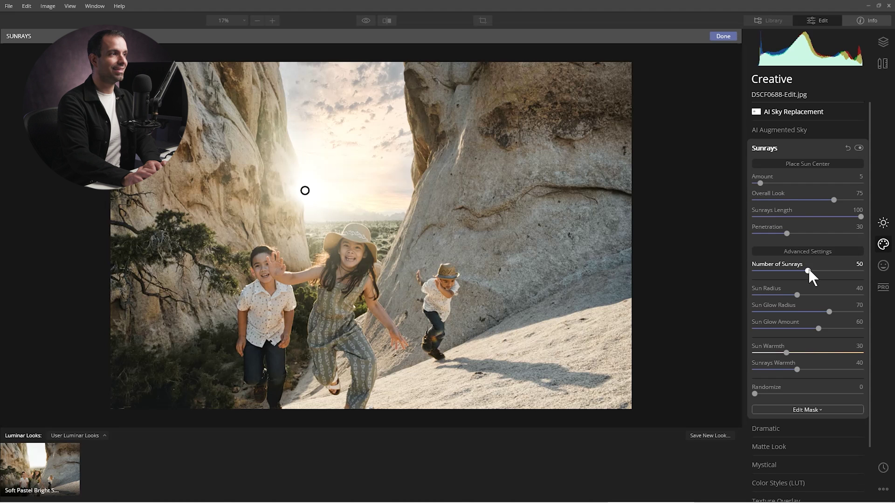
{"action": "left_click_drag", "start_coordinate": [781, 269], "coordinate": [808, 279]}
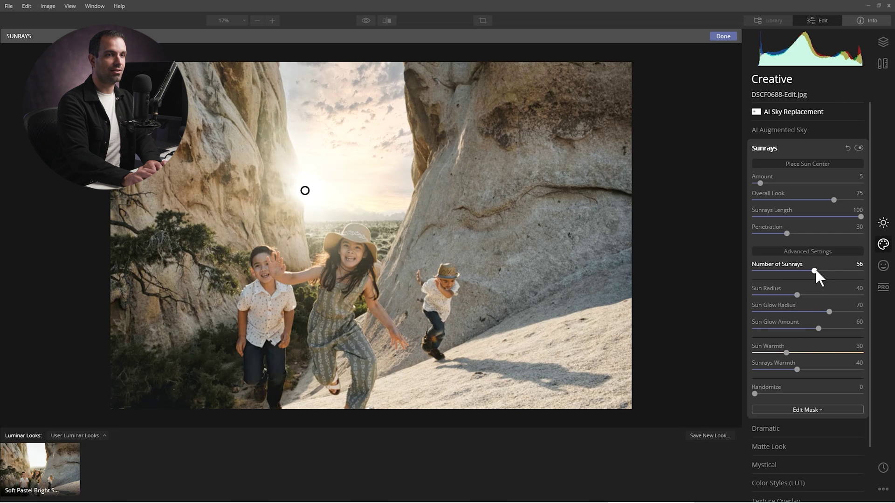
{"action": "left_click_drag", "start_coordinate": [815, 271], "coordinate": [870, 340]}
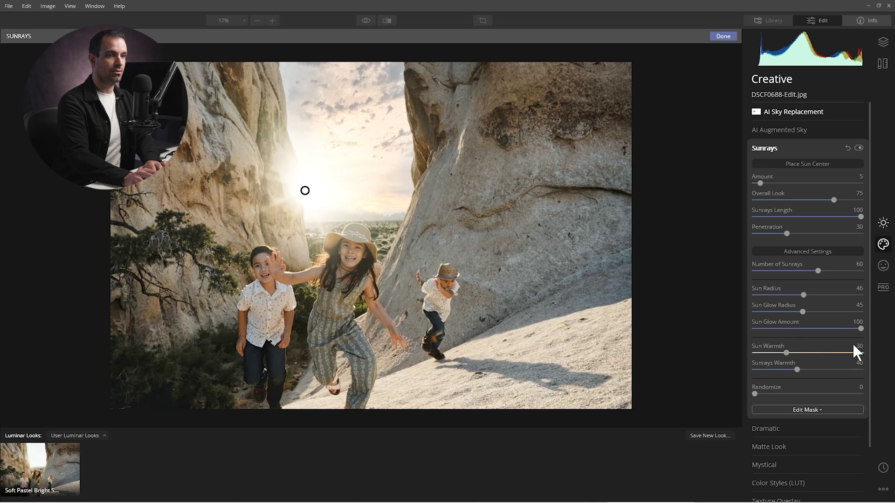
{"action": "left_click_drag", "start_coordinate": [787, 352], "coordinate": [803, 370]}
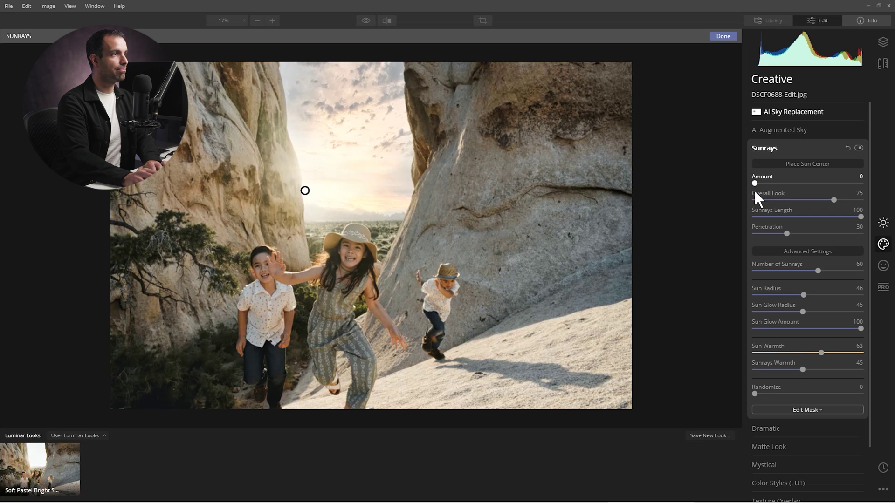
- Bring the Sunrays Amount to 10 and finish placing the sun
{"action": "mouse_move", "coordinate": [754, 192]}
{"action": "left_mouse_down"}
{"action": "mouse_move", "coordinate": [832, 204]}
{"action": "mouse_move", "coordinate": [767, 196]}
{"action": "left_mouse_up"}
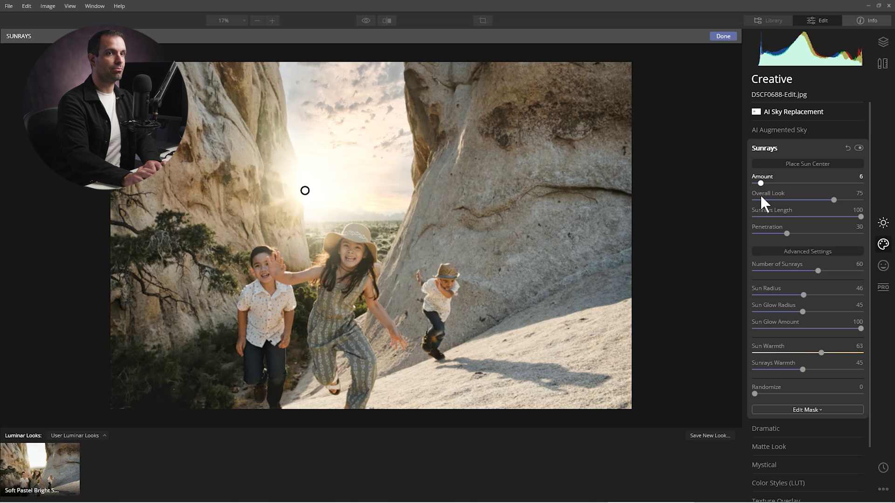
{"action": "left_click_drag", "start_coordinate": [760, 194], "coordinate": [765, 194]}
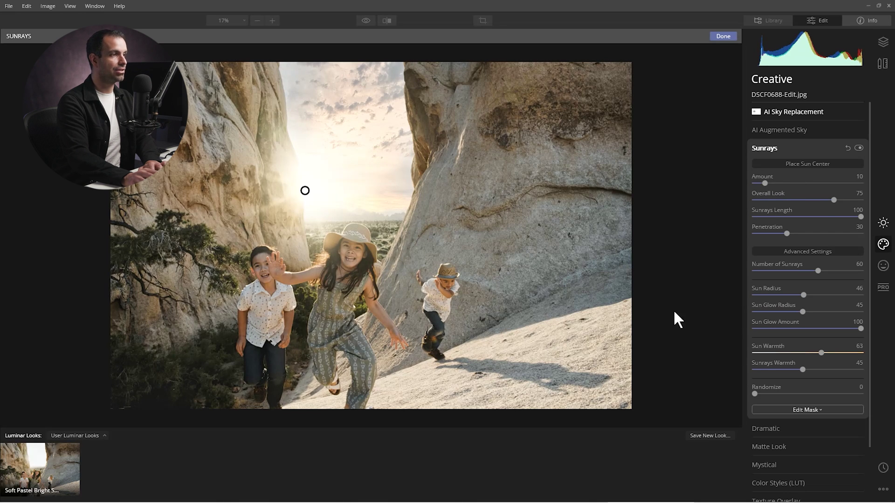
{"action": "left_click", "coordinate": [884, 244]}
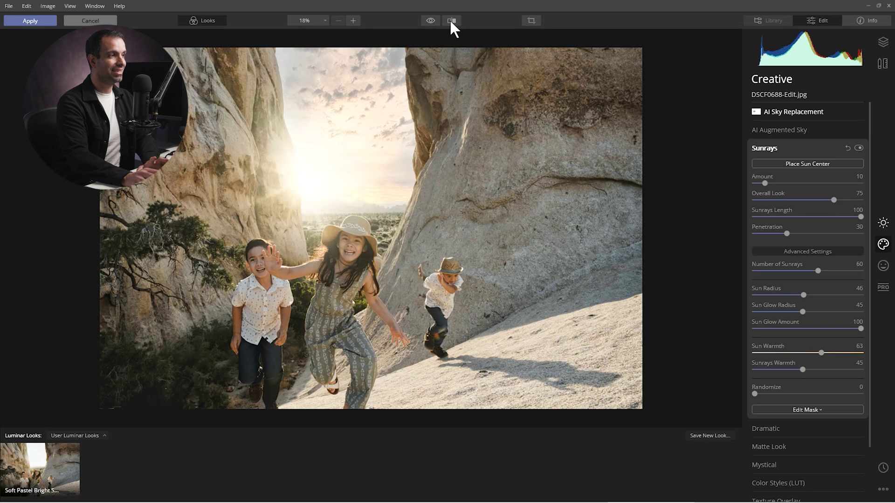
- In Essentials Light, set Exposure to 2.32 and Smart Contrast to 26
{"action": "left_click", "coordinate": [883, 223]}
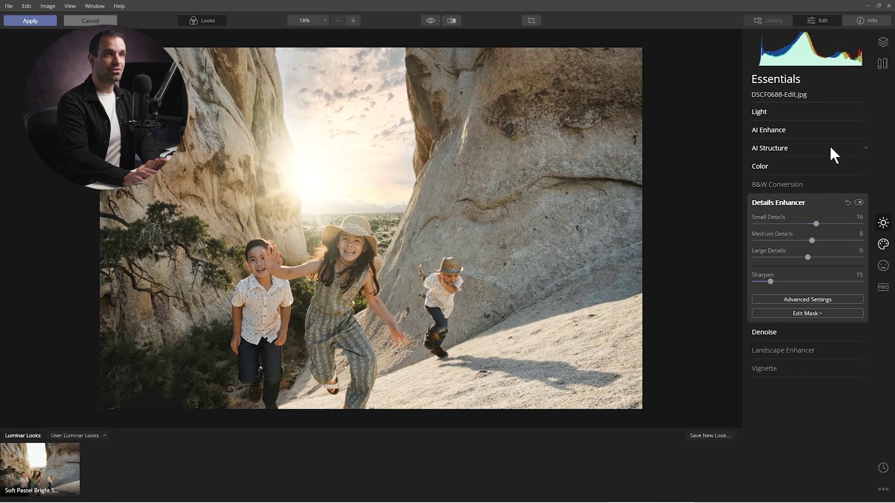
{"action": "left_click", "coordinate": [760, 112]}
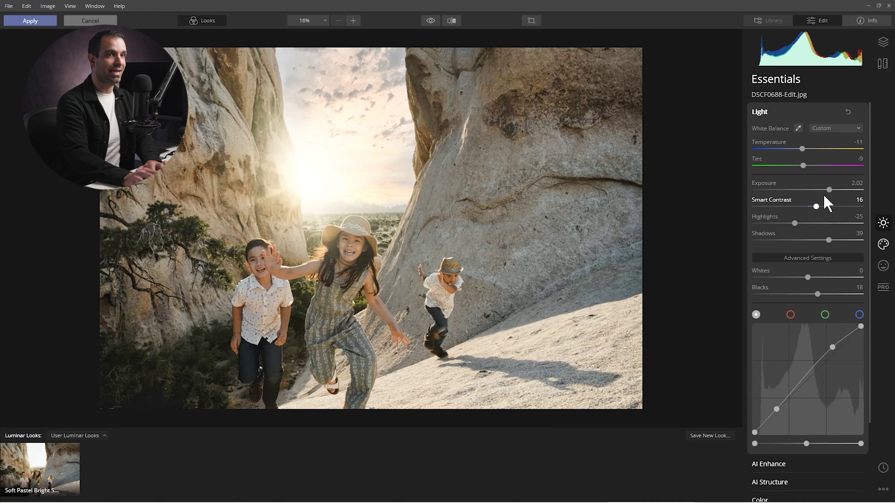
{"action": "left_click_drag", "start_coordinate": [829, 189], "coordinate": [833, 190]}
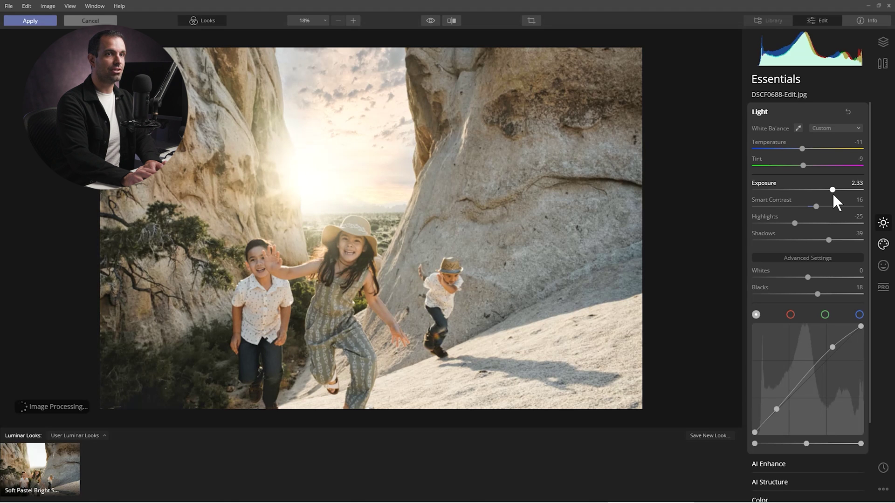
{"action": "left_click_drag", "start_coordinate": [828, 191], "coordinate": [818, 200]}
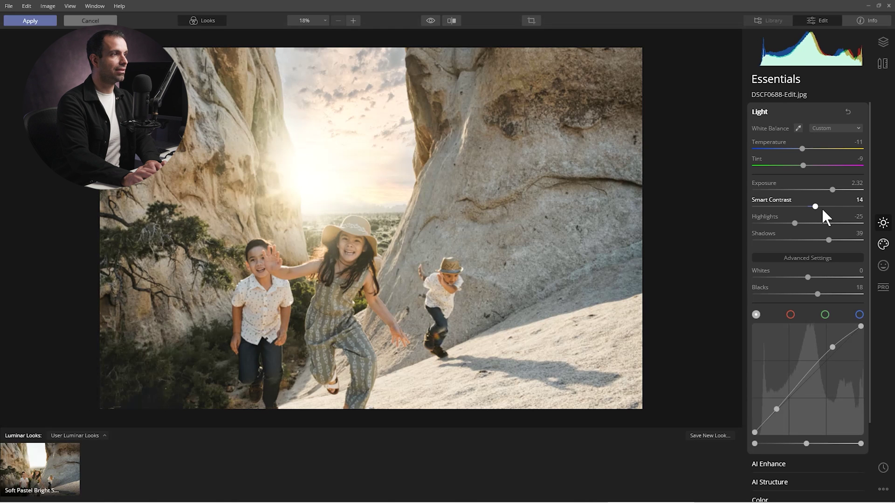
{"action": "left_click", "coordinate": [819, 207]}
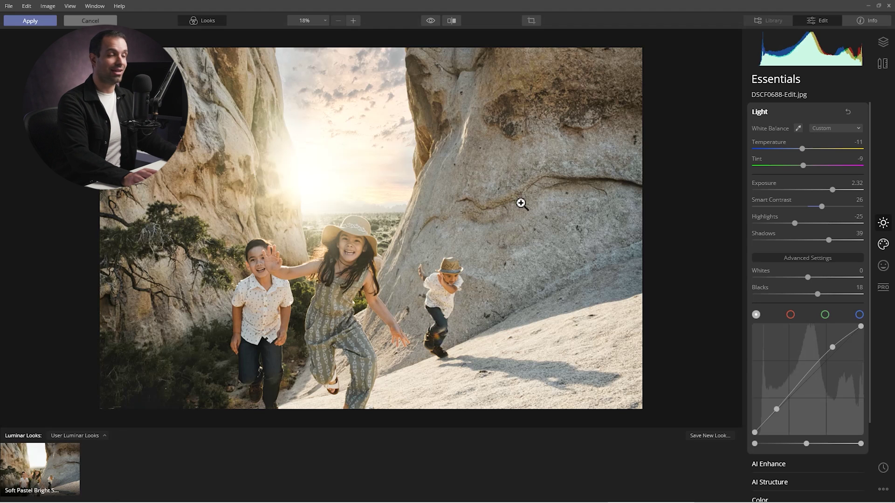
{"action": "left_click", "coordinate": [452, 20]}
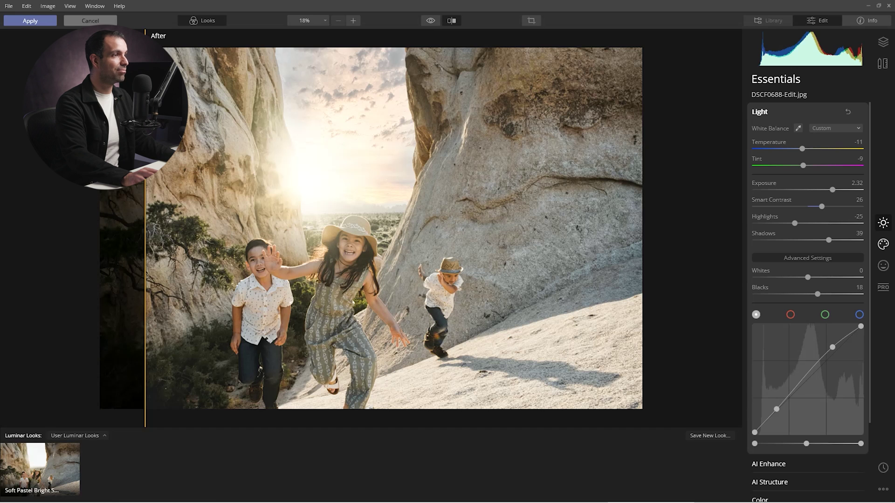
{"action": "left_click_drag", "start_coordinate": [145, 172], "coordinate": [84, 212]}
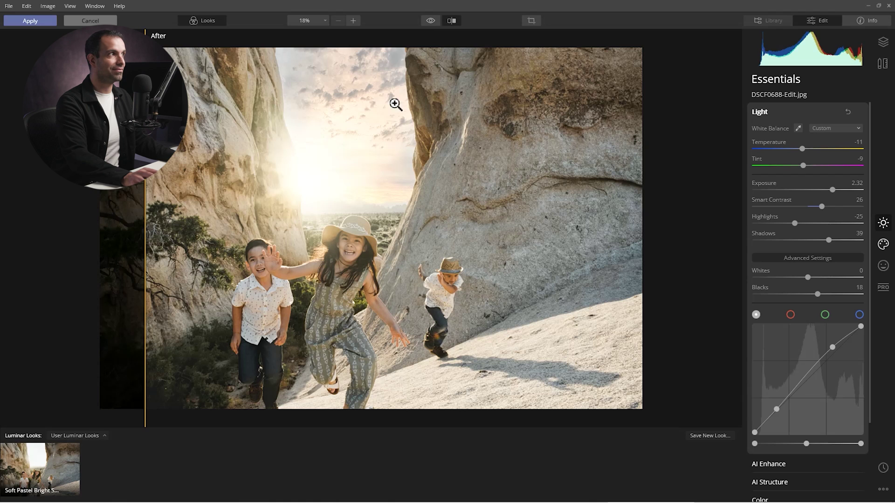
{"action": "left_click", "coordinate": [453, 20]}
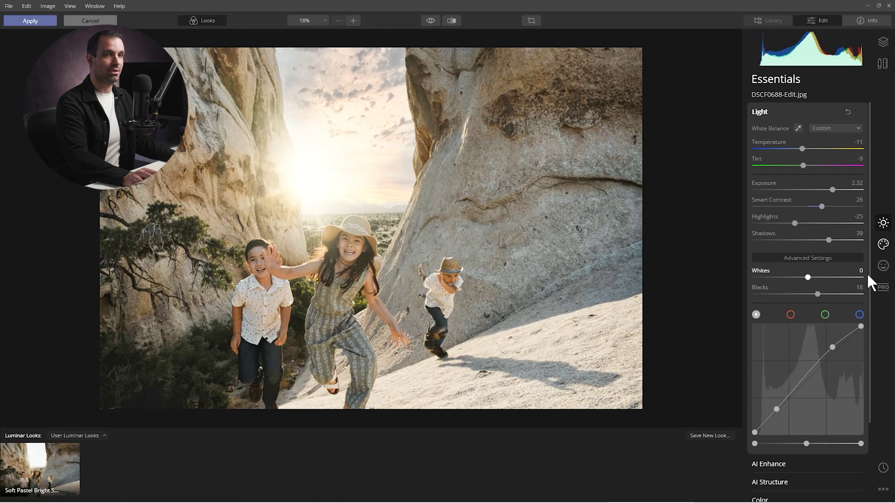
- Reopen Sunrays sun-center placement, set the sun slightly higher in the sky gap, and finish
{"action": "left_click", "coordinate": [883, 243]}
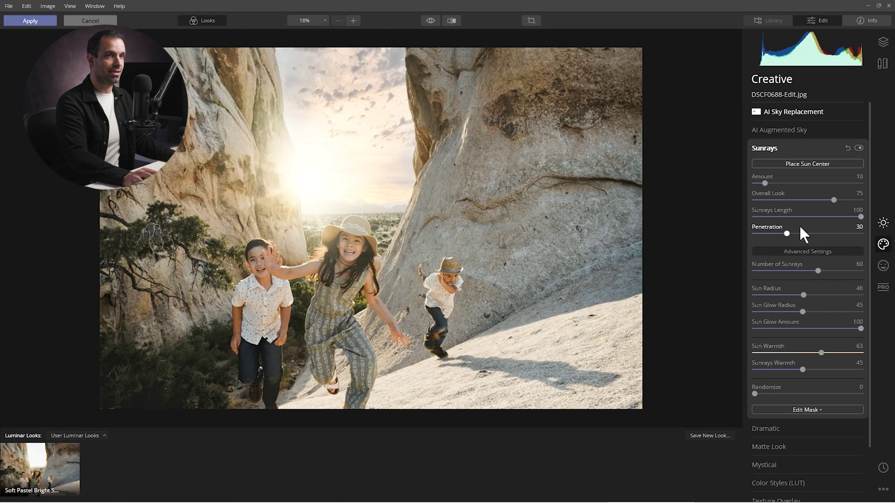
{"action": "left_click", "coordinate": [793, 164]}
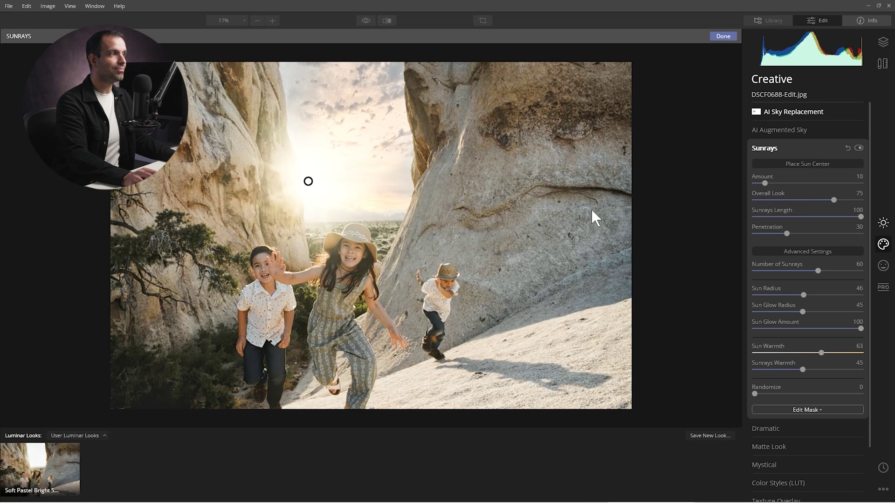
{"action": "left_click", "coordinate": [722, 37]}
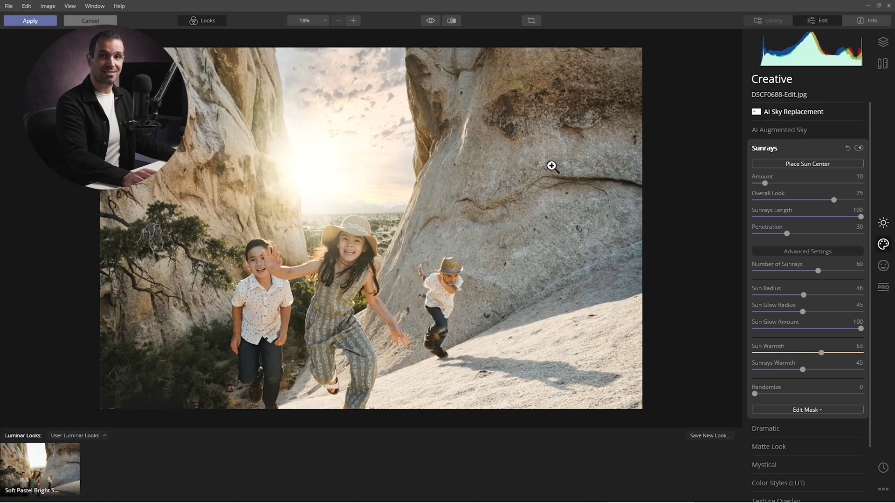